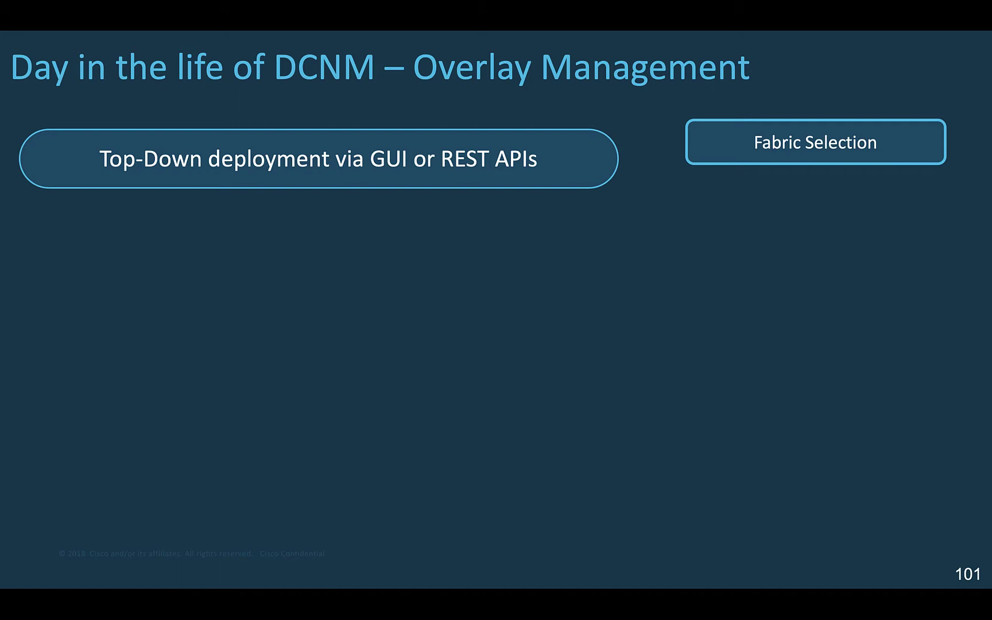
# Step: Reveal the network/VRF creation, attach-network and Deploy steps of the overlay workflow slides
pyautogui.click(357, 305)
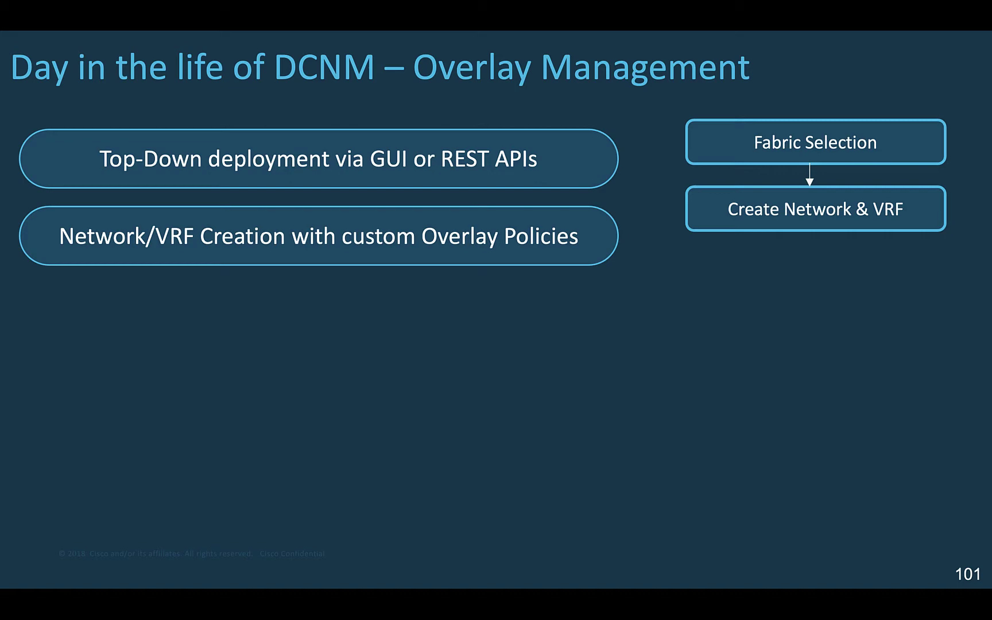
pyautogui.press('Right')
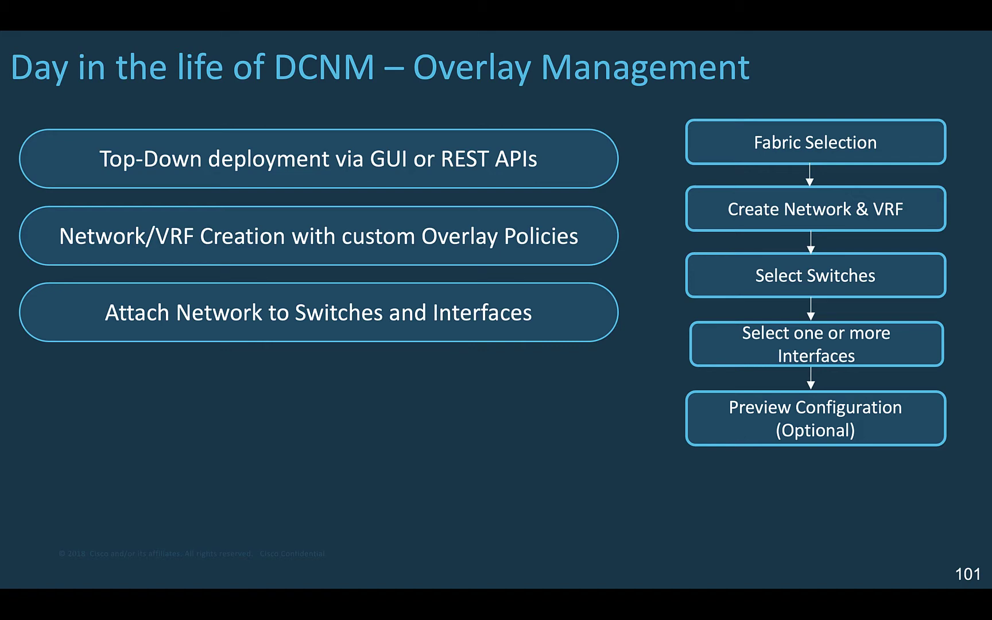
pyautogui.press('Right')
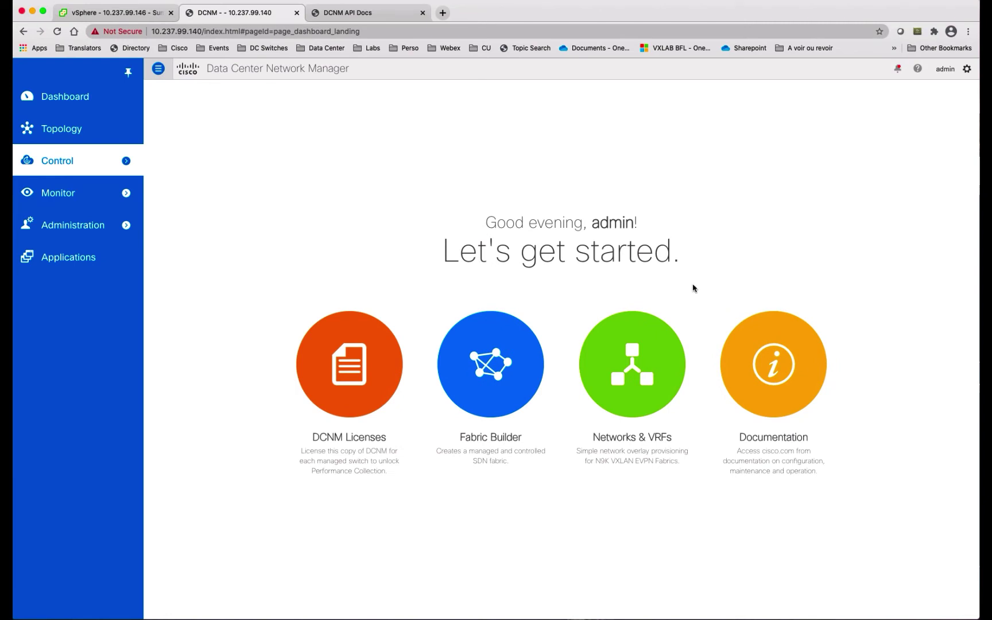
# Step: Start a new network on the MSD Networks & VRFs page, replacing its default name with Web-T1
pyautogui.click(621, 372)
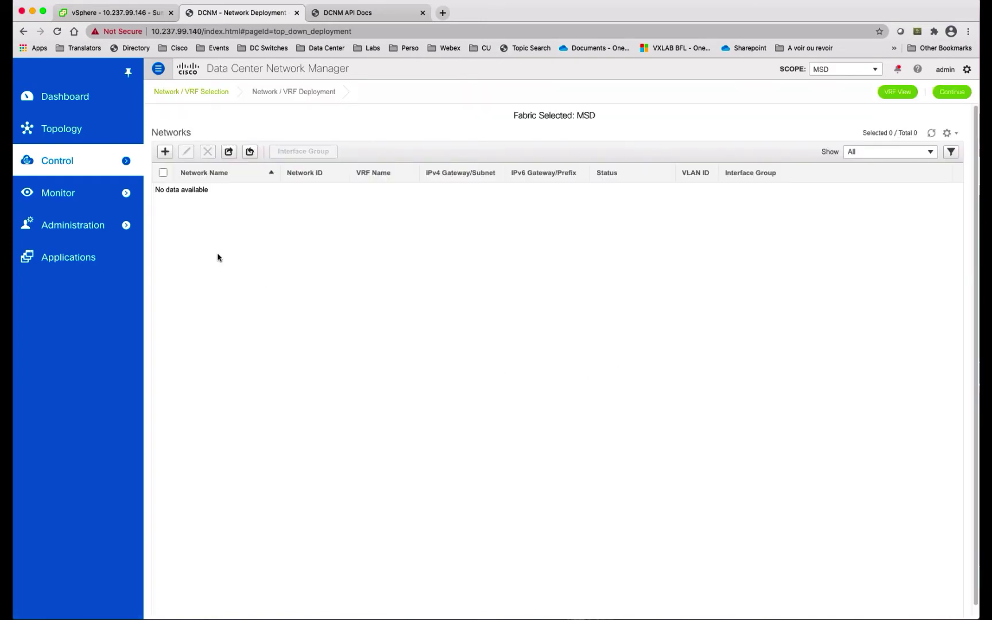
pyautogui.click(165, 152)
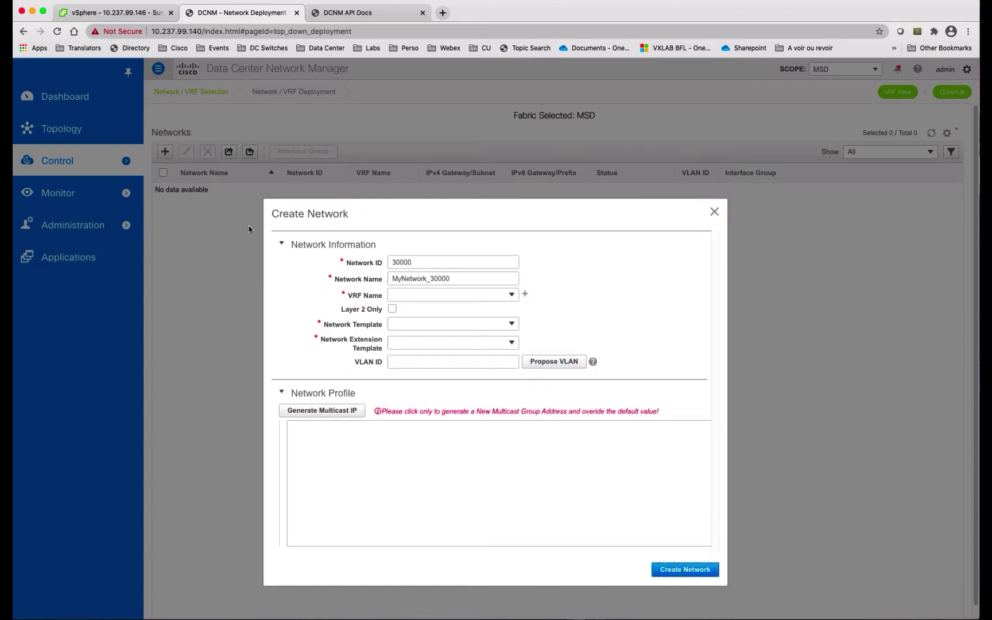
pyautogui.moveTo(462, 279); pyautogui.dragTo(369, 276)
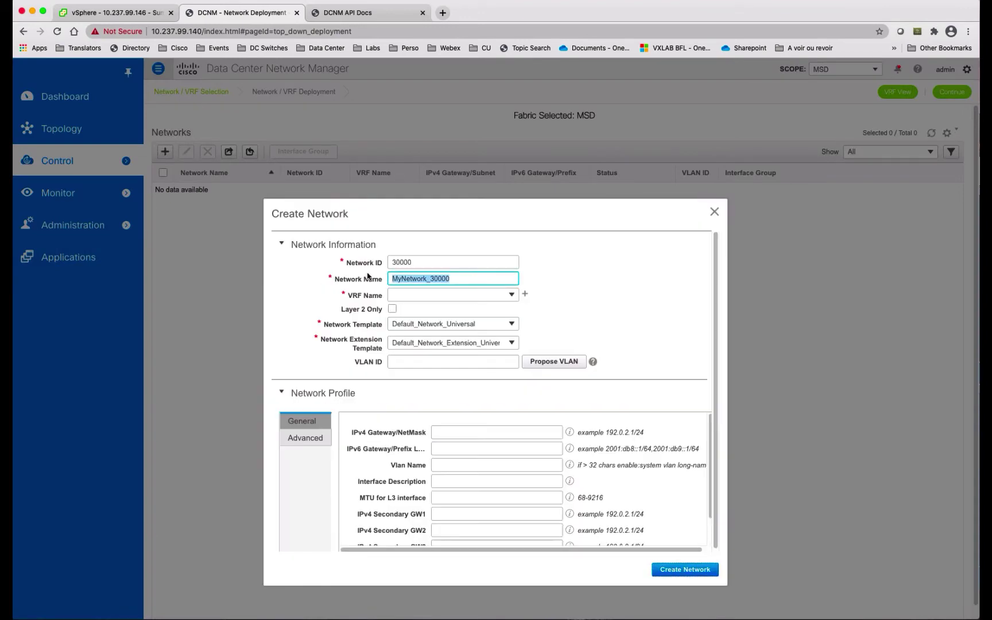
pyautogui.write('Web-')
pyautogui.write('T1')
# Step: Create VRF Tenant-1 (ID 50000) and set it as Web-T1's VRF
pyautogui.click(525, 293)
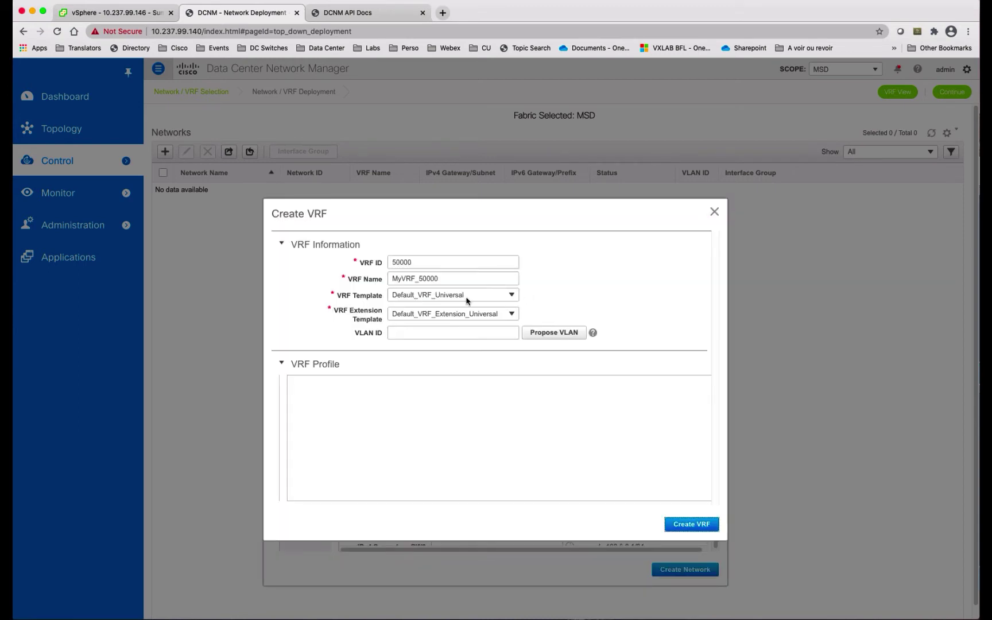
pyautogui.moveTo(439, 280); pyautogui.dragTo(350, 276)
pyautogui.write('T')
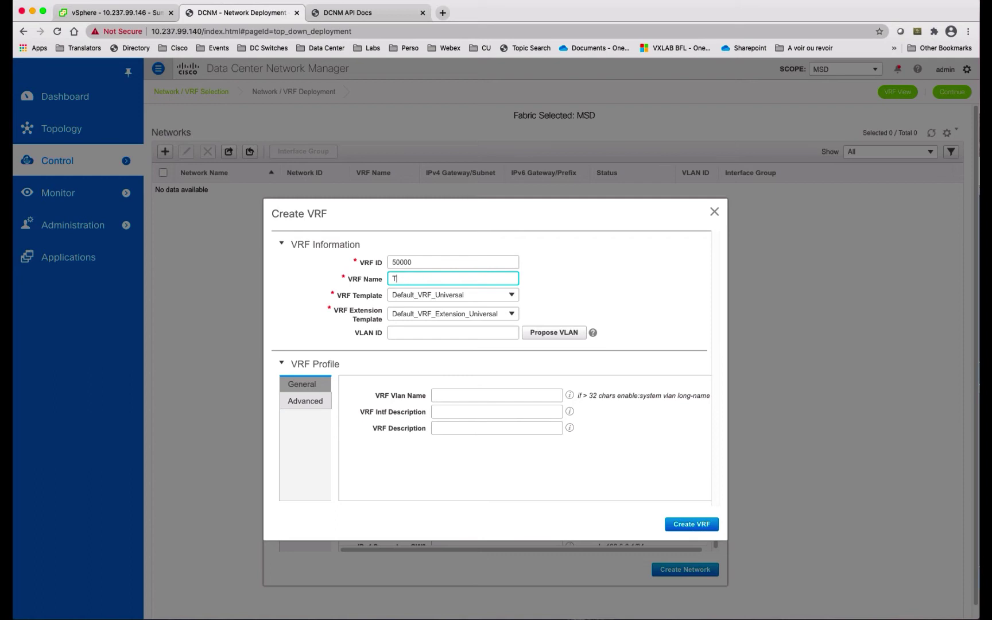
pyautogui.write('enant-1')
pyautogui.click(692, 524)
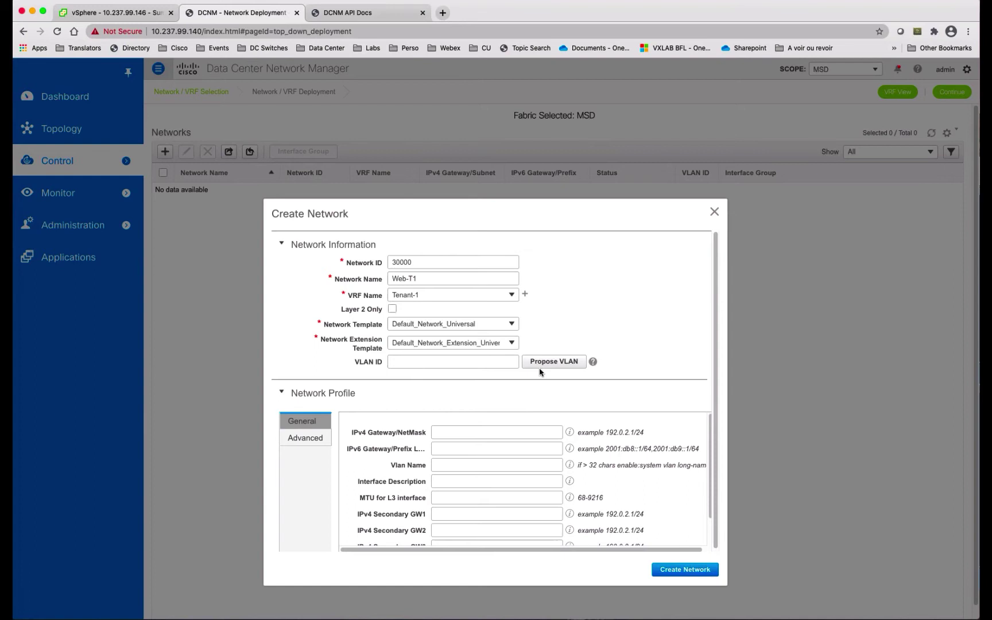
# Step: Give Web-T1 VLAN ID 2100 and IPv4 gateway 192.168.100.254/24
pyautogui.click(557, 366)
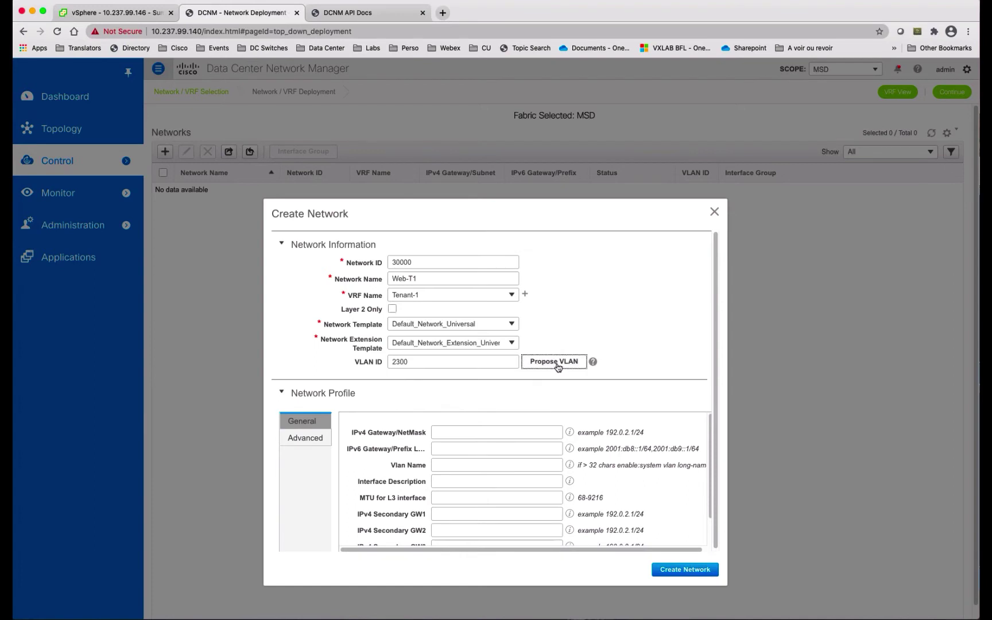
pyautogui.click(426, 363)
pyautogui.press('BackSpace')
pyautogui.press('BackSpace')
pyautogui.press('BackSpace')
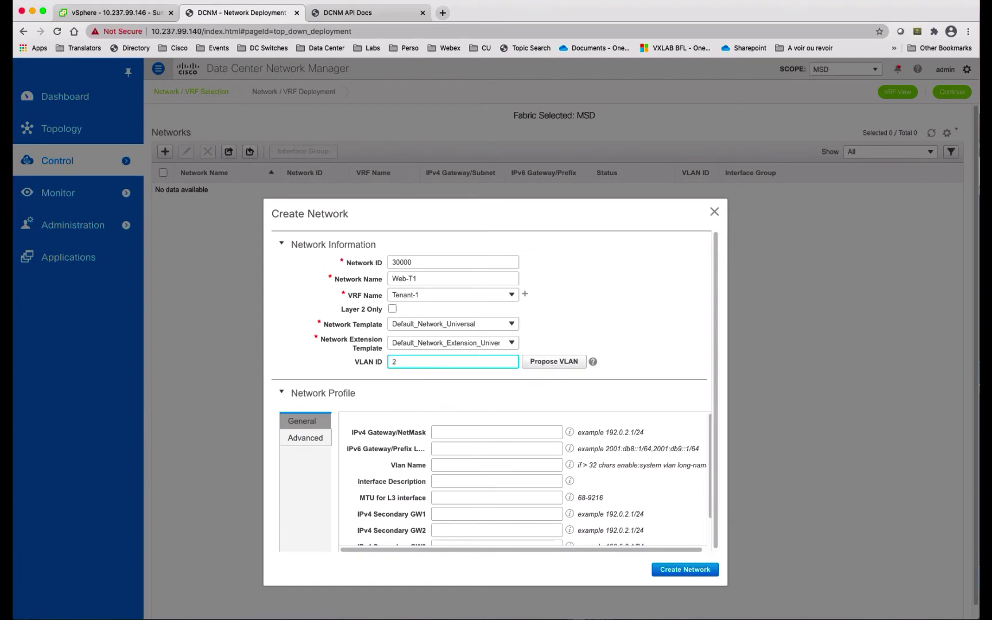
pyautogui.write('100')
pyautogui.click(468, 389)
pyautogui.click(454, 430)
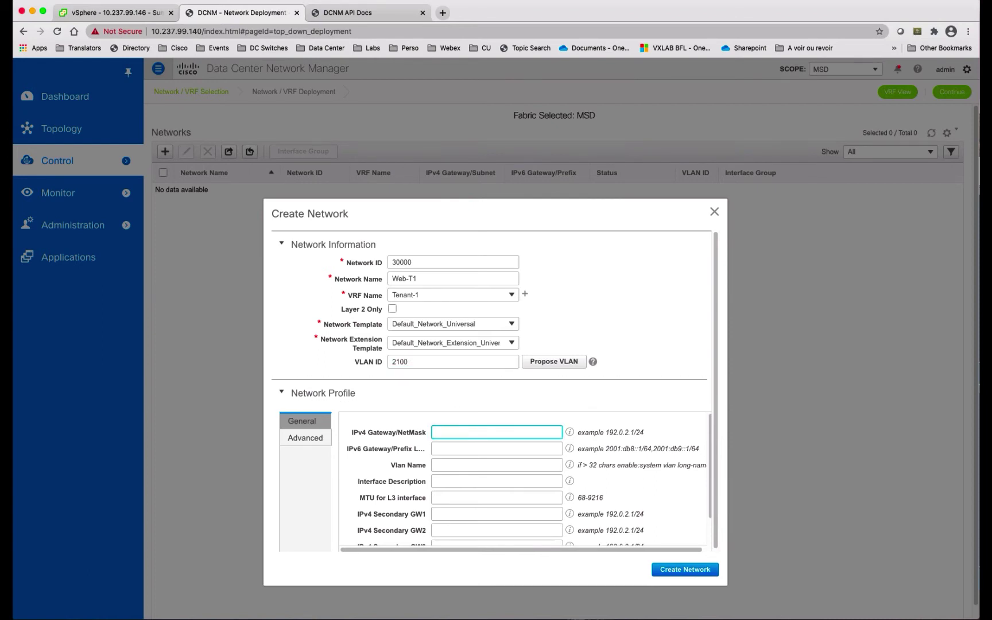
pyautogui.write('1')
pyautogui.write('92.168.')
pyautogui.write('100.254/')
pyautogui.write('24')
pyautogui.scroll(-1, 510, 457)
pyautogui.scroll(-2, 510, 456)
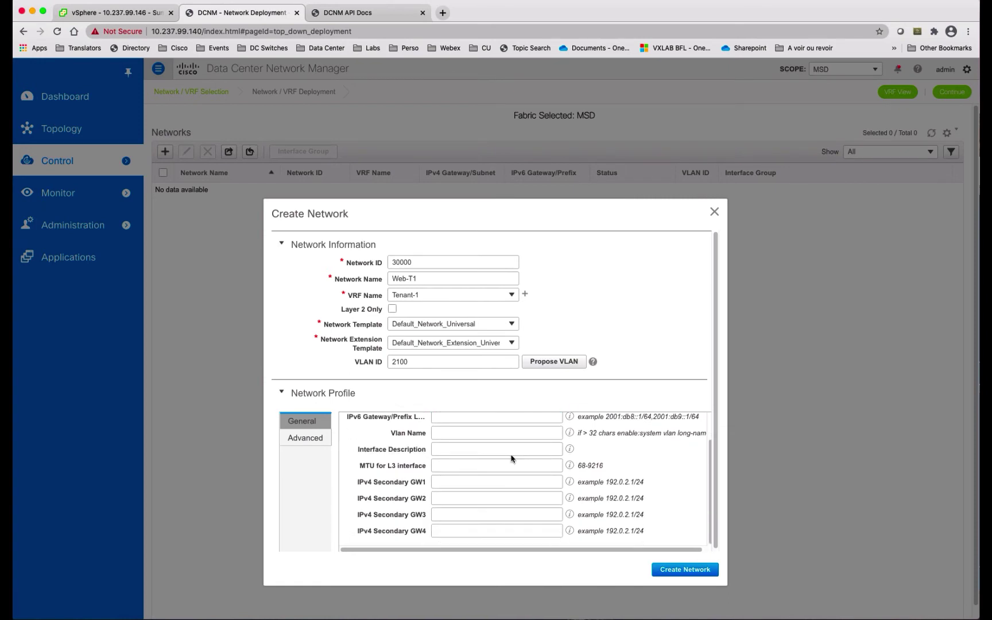
# Step: Review the Advanced profile settings, then create the Web-T1 network
pyautogui.click(325, 443)
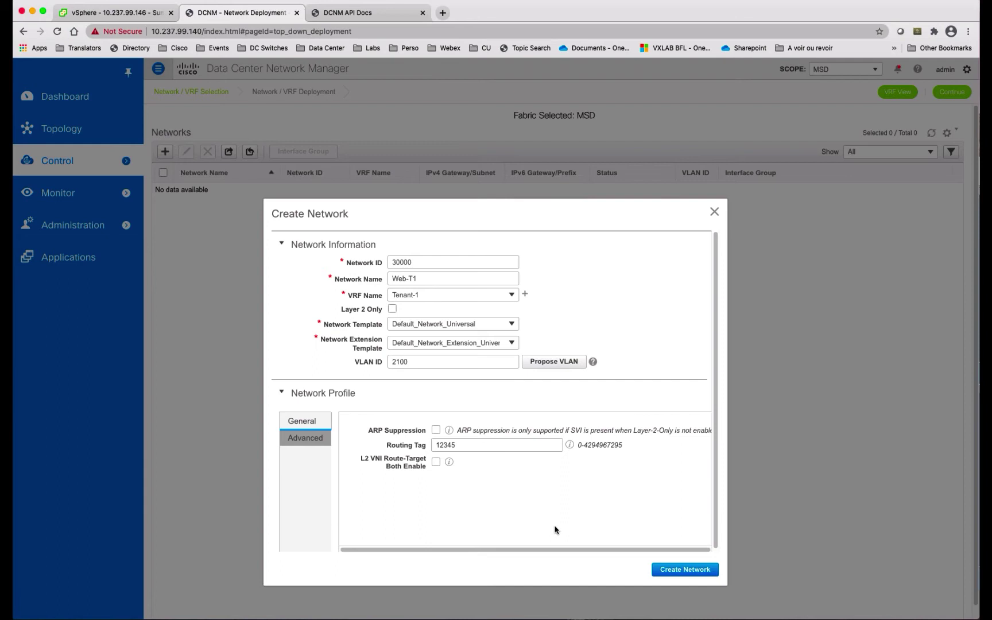
pyautogui.click(323, 430)
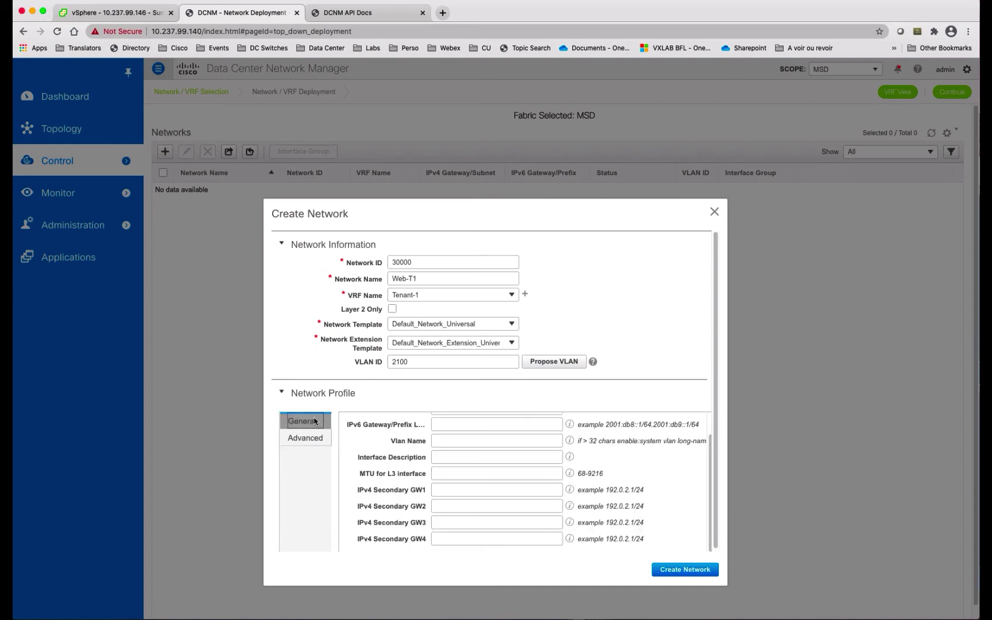
pyautogui.click(671, 572)
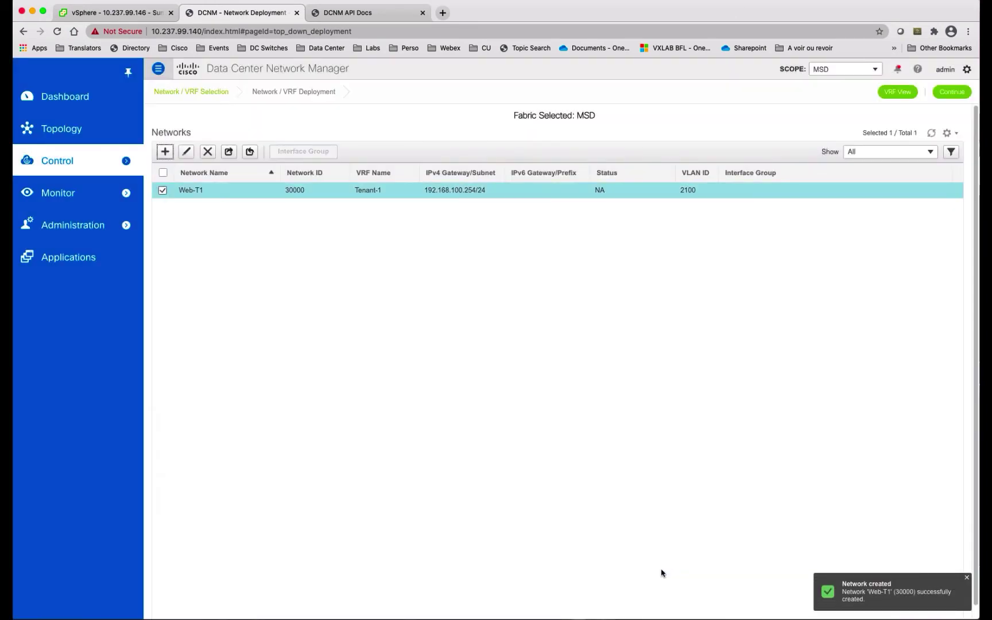
# Step: Start network App-T1 with VLAN 2101 and gateway 192.168.101.254/24
pyautogui.click(165, 151)
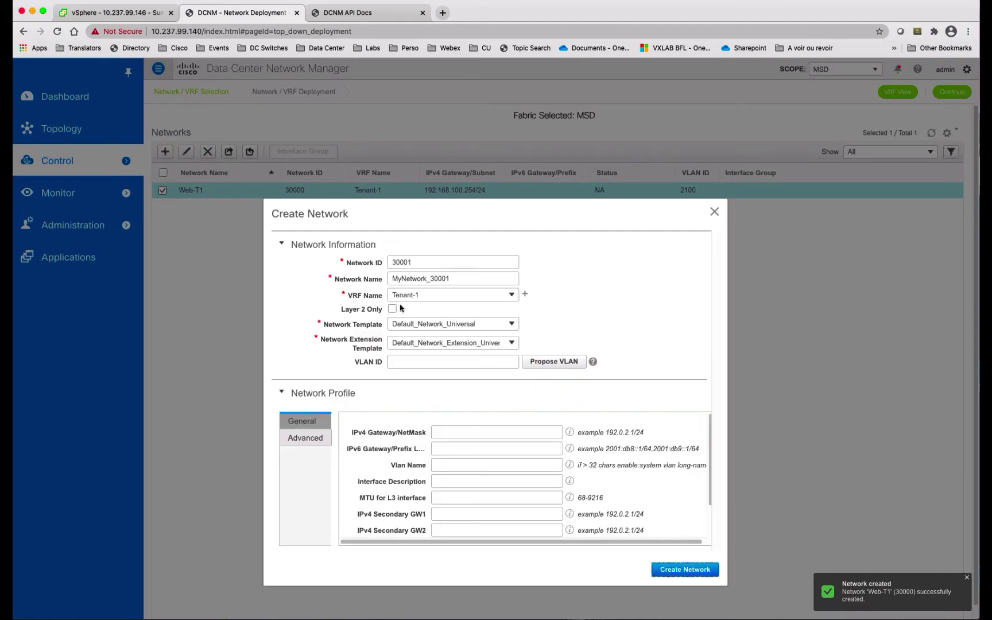
pyautogui.doubleClick(456, 277)
pyautogui.write('A')
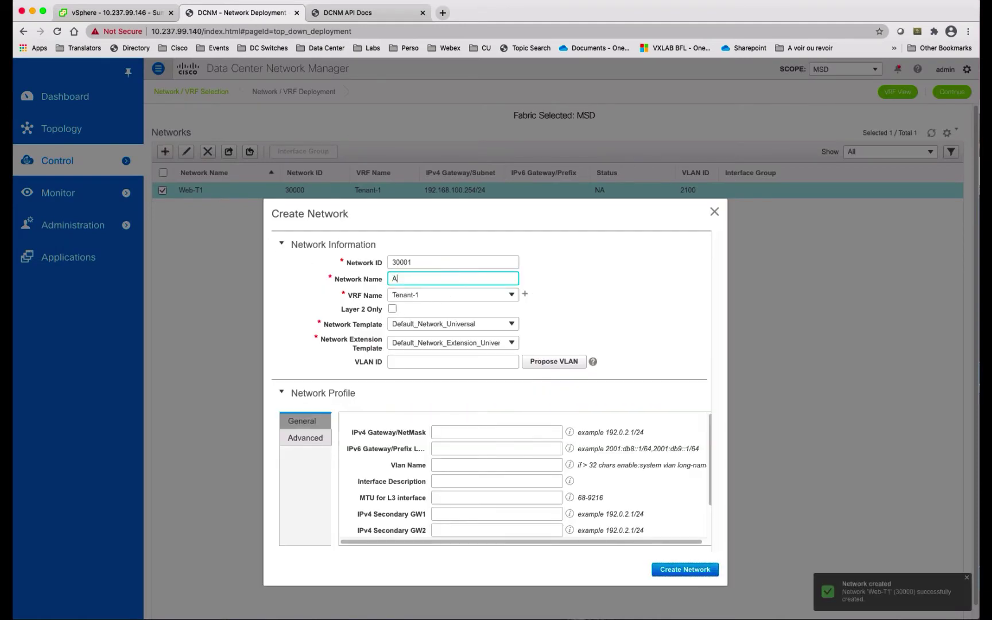
pyautogui.write('pp-T1')
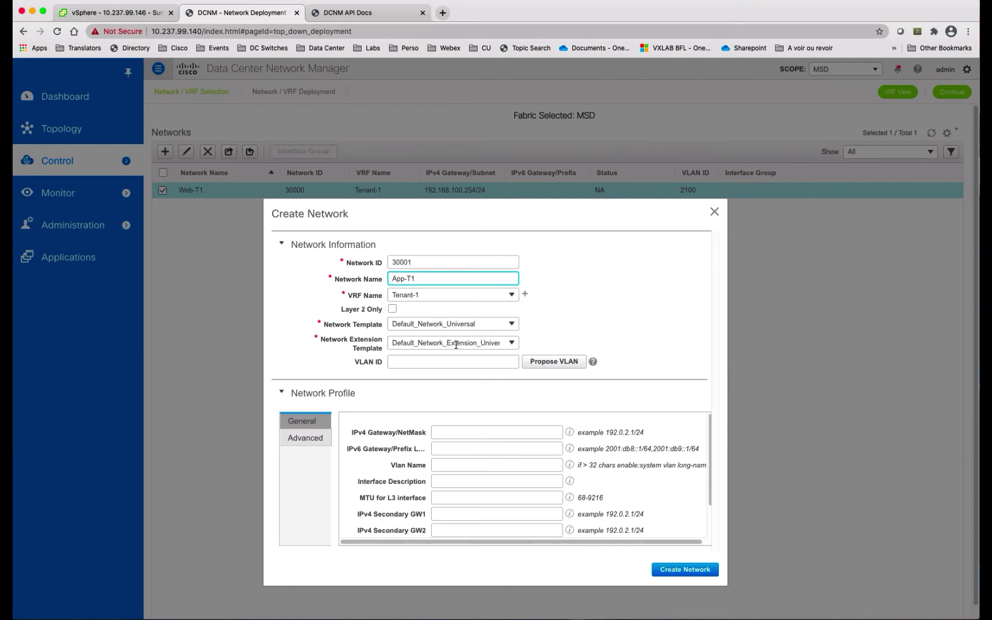
pyautogui.click(434, 359)
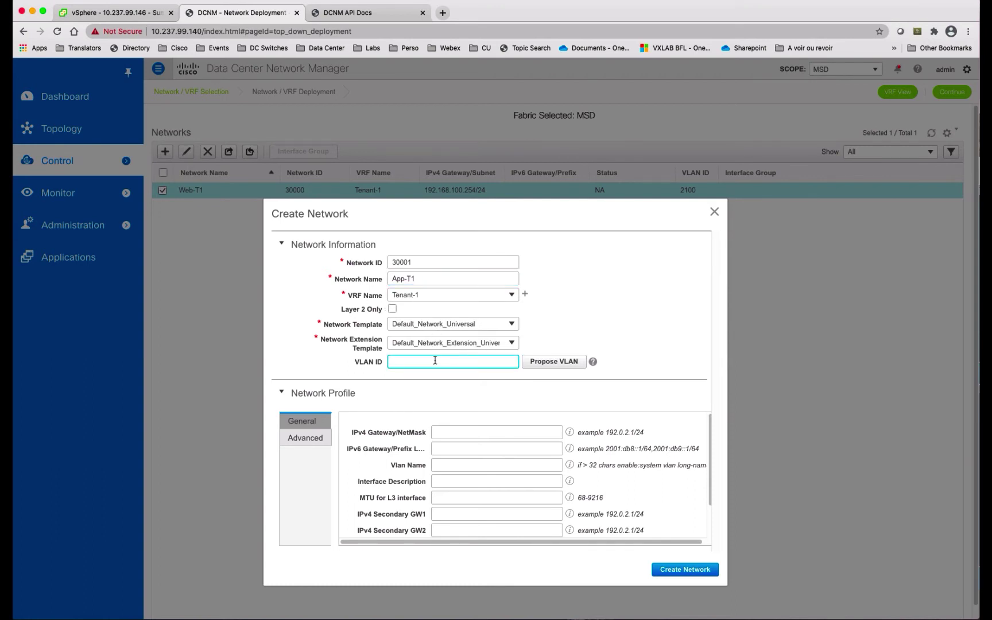
pyautogui.write('2101')
pyautogui.click(469, 436)
pyautogui.write('1')
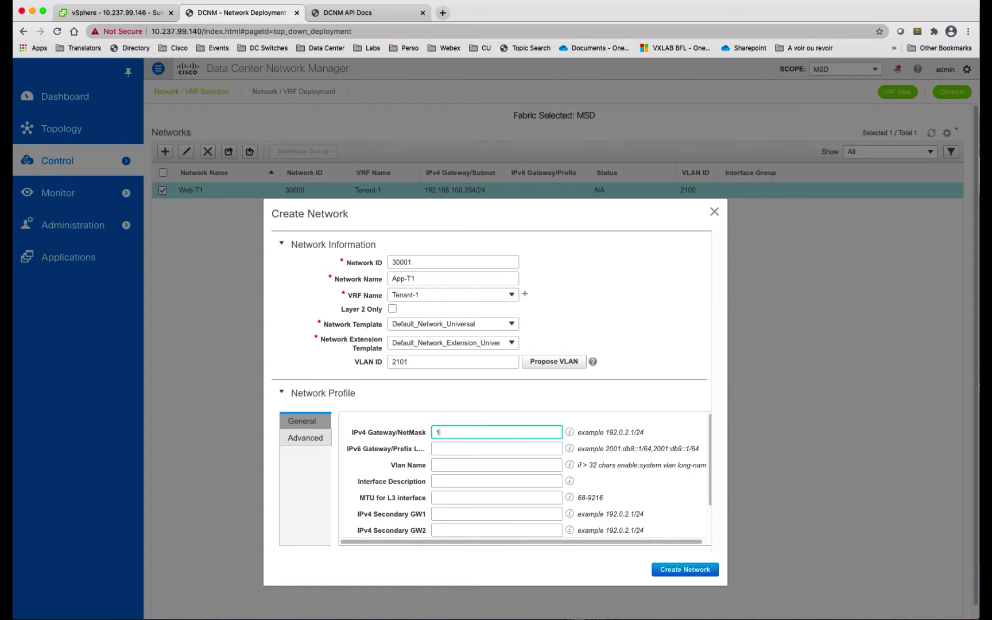
pyautogui.write('92.168.')
pyautogui.write('101.254/')
pyautogui.write('24')
# Step: Create App-T1, switch scope to Fabric-2, and select both networks
pyautogui.click(690, 572)
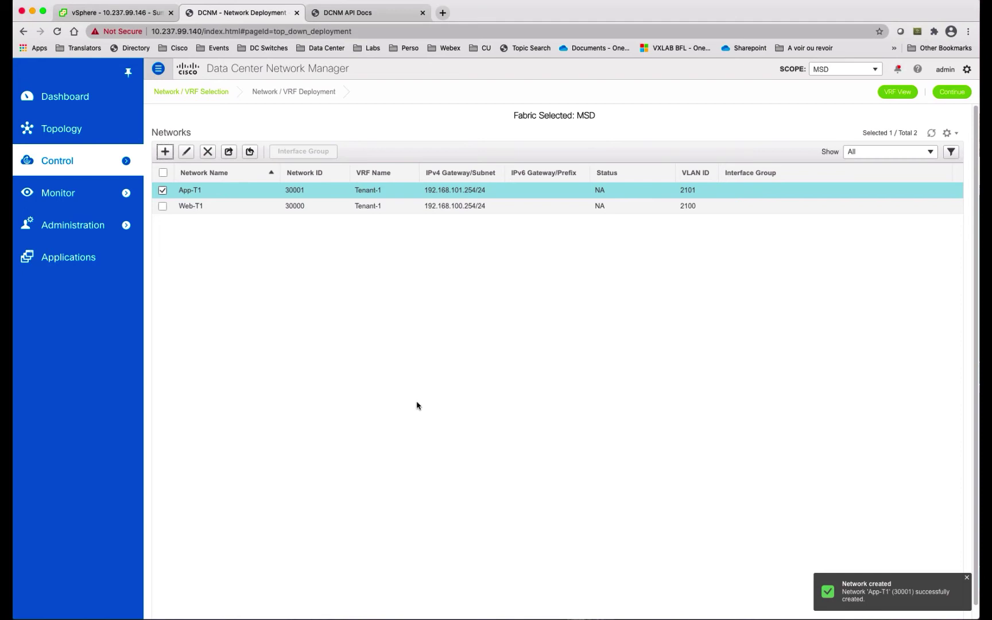
pyautogui.click(876, 69)
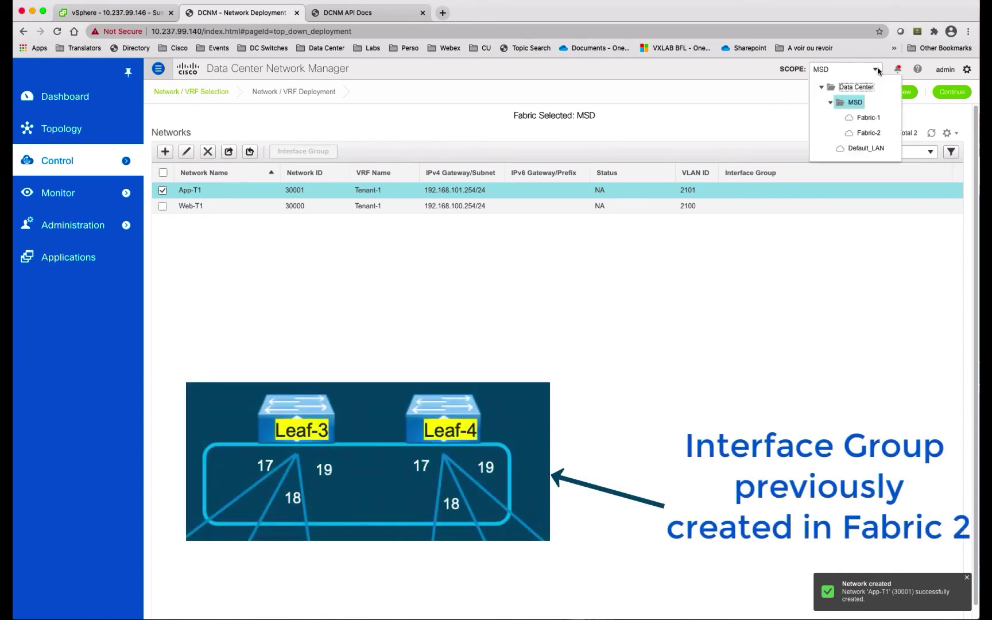
pyautogui.click(869, 134)
pyautogui.click(163, 173)
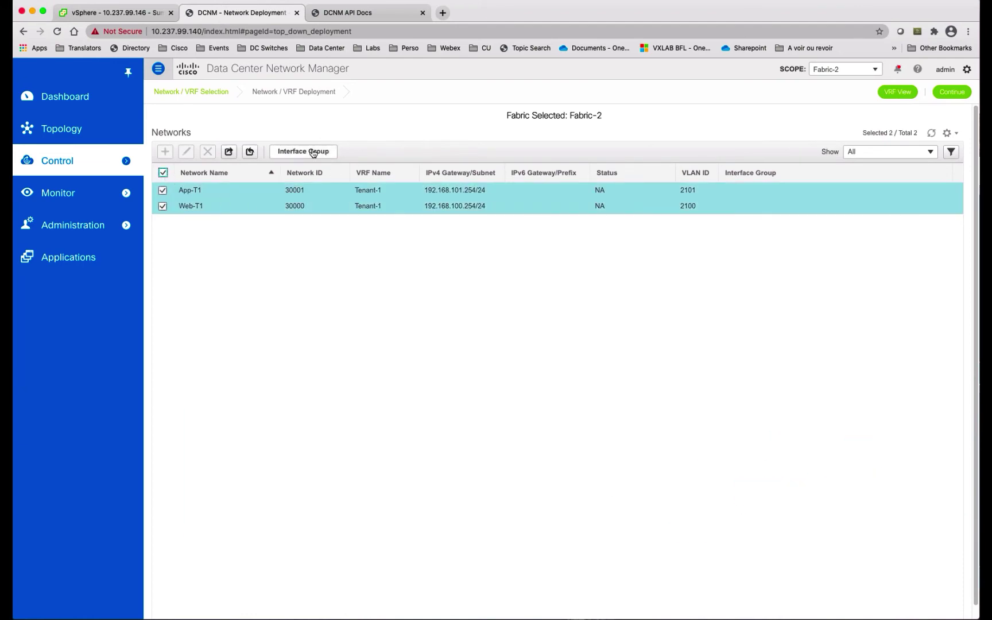
# Step: Assign App-T1 and Web-T1 to interface group Web-App-T1 and save
pyautogui.click(314, 151)
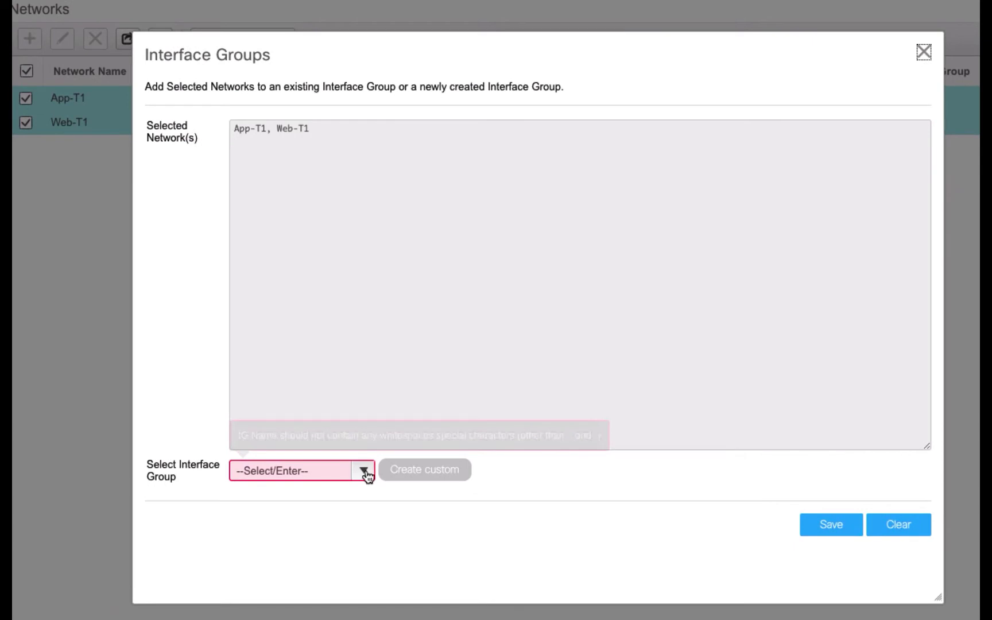
pyautogui.click(364, 471)
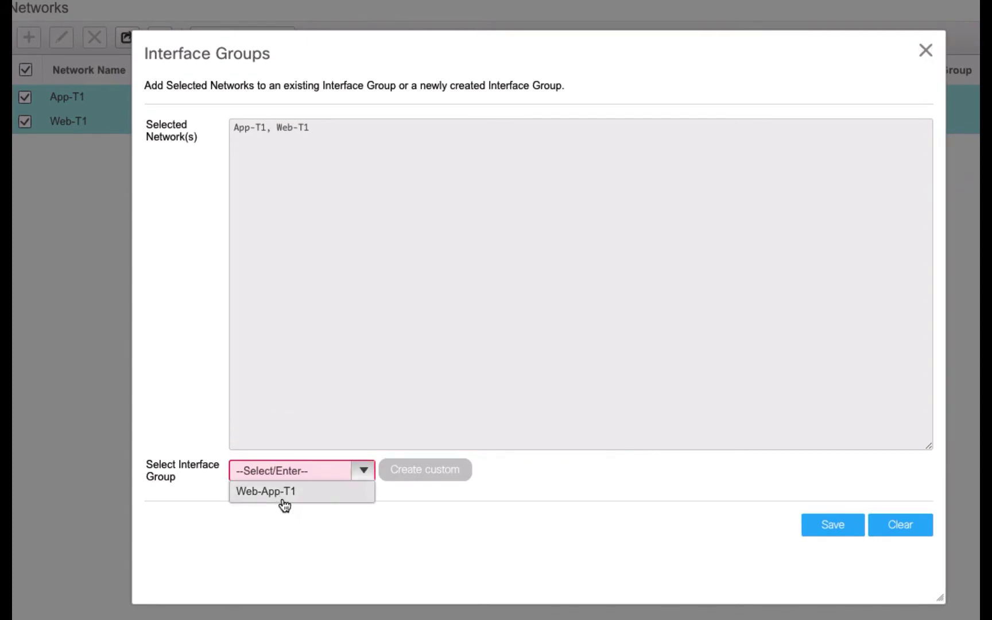
pyautogui.click(302, 496)
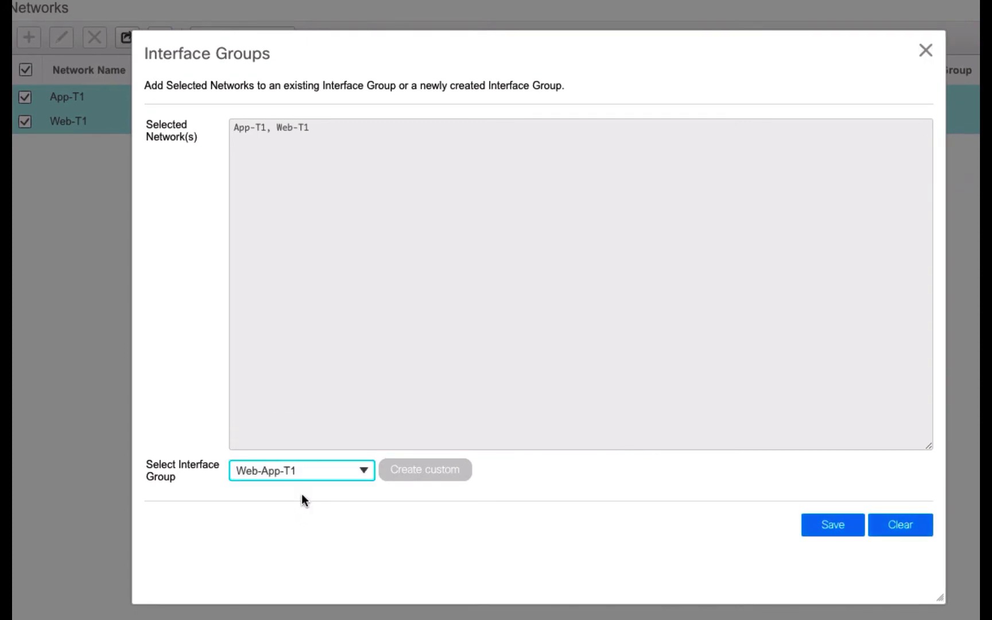
pyautogui.click(832, 525)
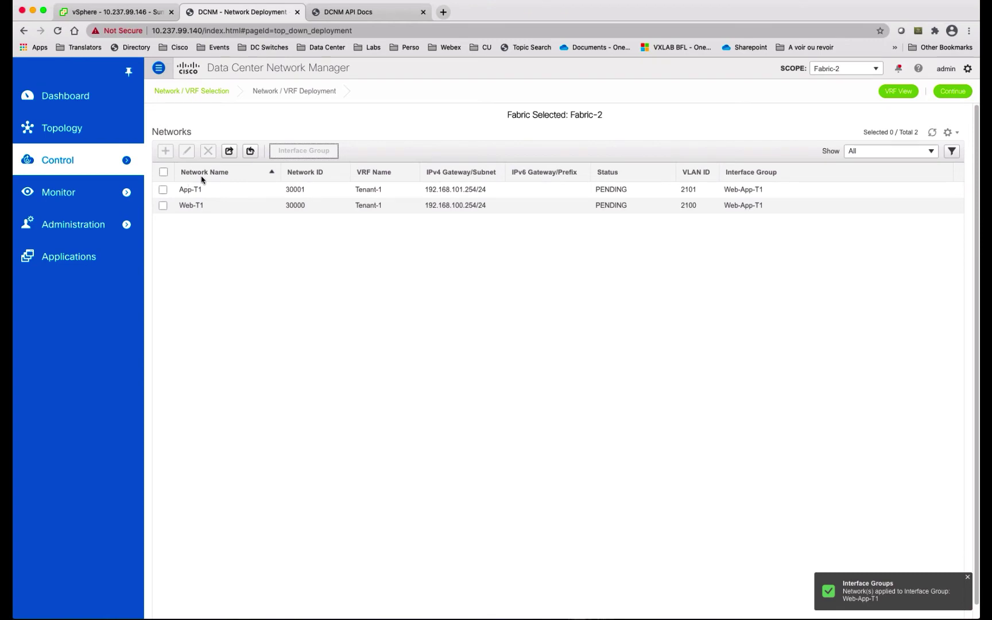
# Step: Switch scope back to MSD, select both networks, and open the topology with multi-select enabled
pyautogui.click(878, 70)
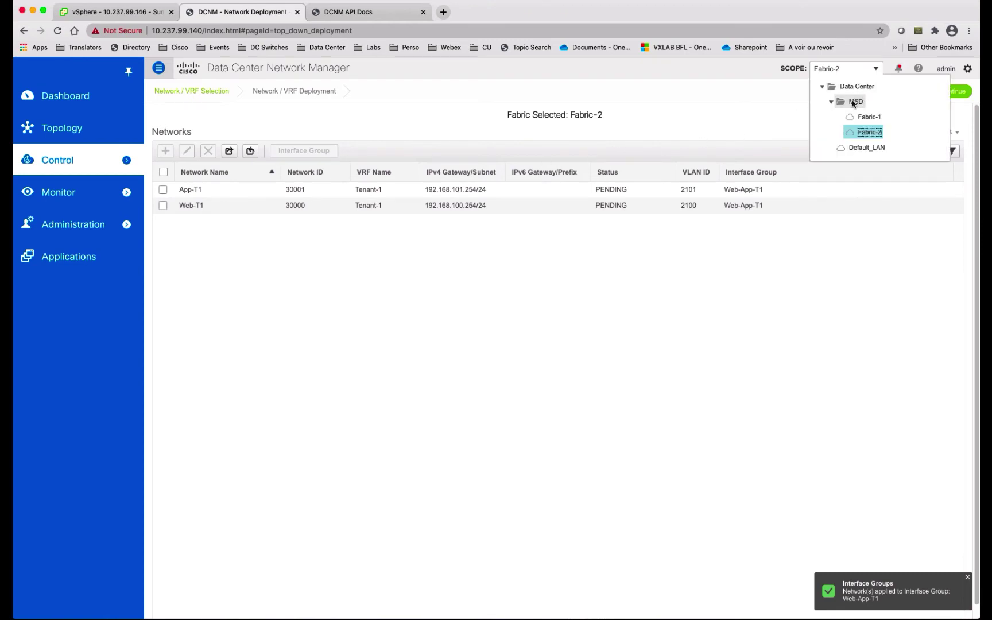
pyautogui.click(853, 103)
pyautogui.click(163, 173)
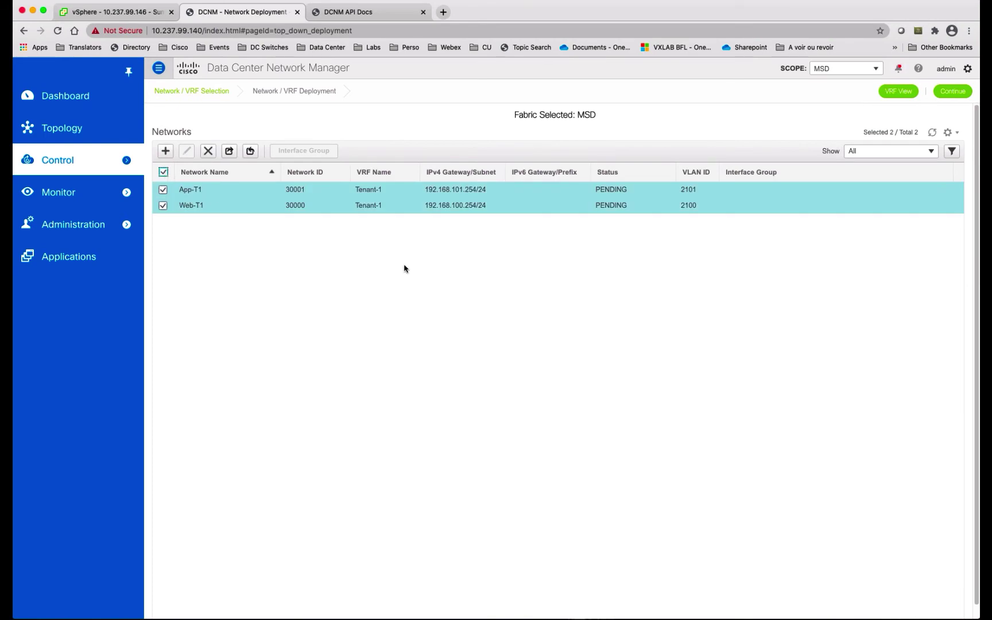
pyautogui.click(948, 93)
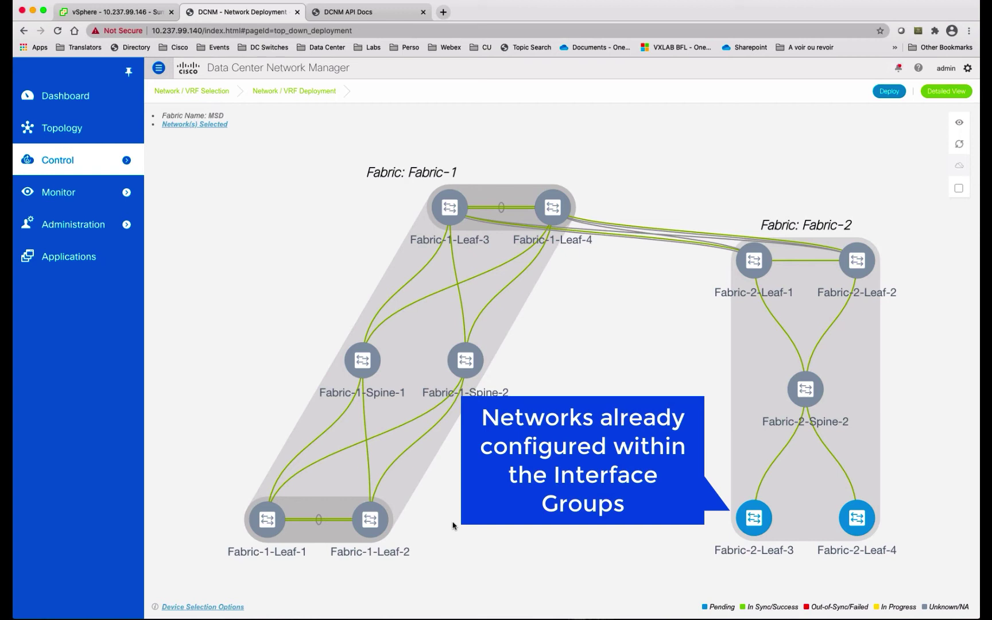
pyautogui.click(958, 189)
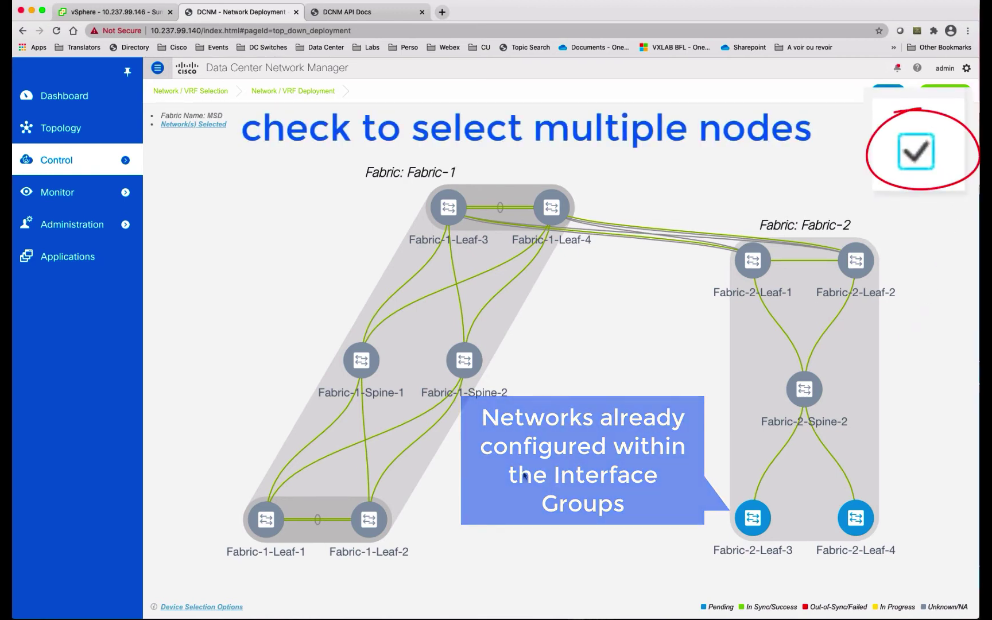
# Step: Attach App-T1 to Fabric-1-Leaf-1 and Leaf-2 port-channels, adding Ethernet1/17 on Leaf-2
pyautogui.moveTo(415, 530); pyautogui.dragTo(234, 520)
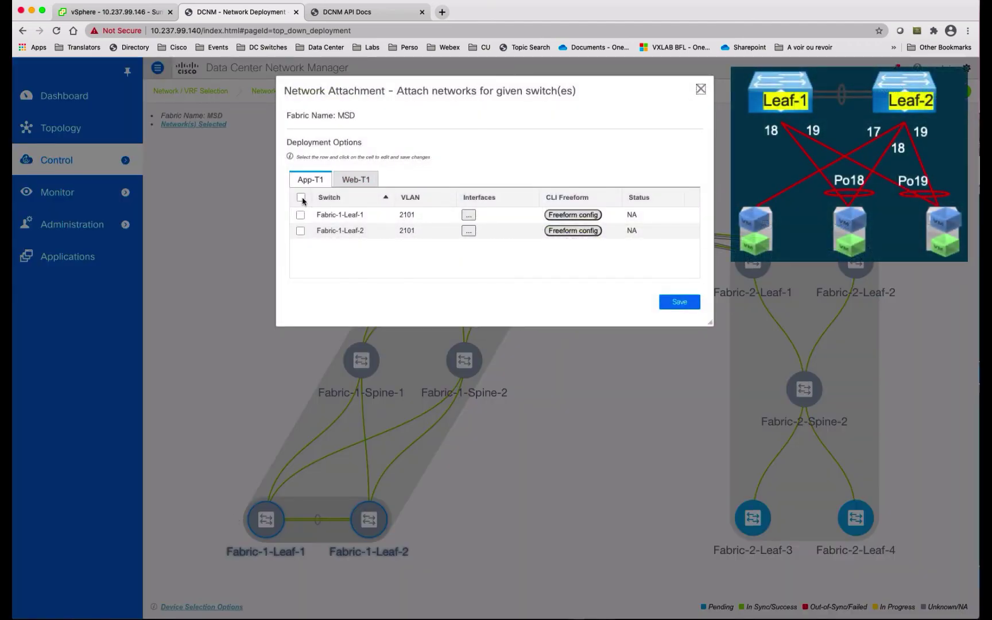
pyautogui.click(302, 198)
pyautogui.click(470, 216)
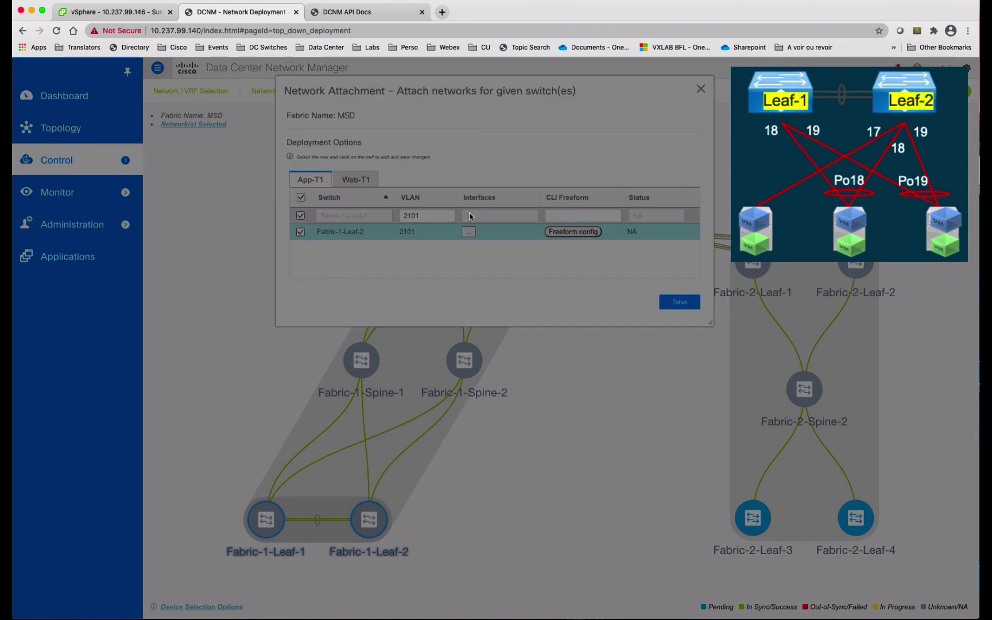
pyautogui.click(346, 308)
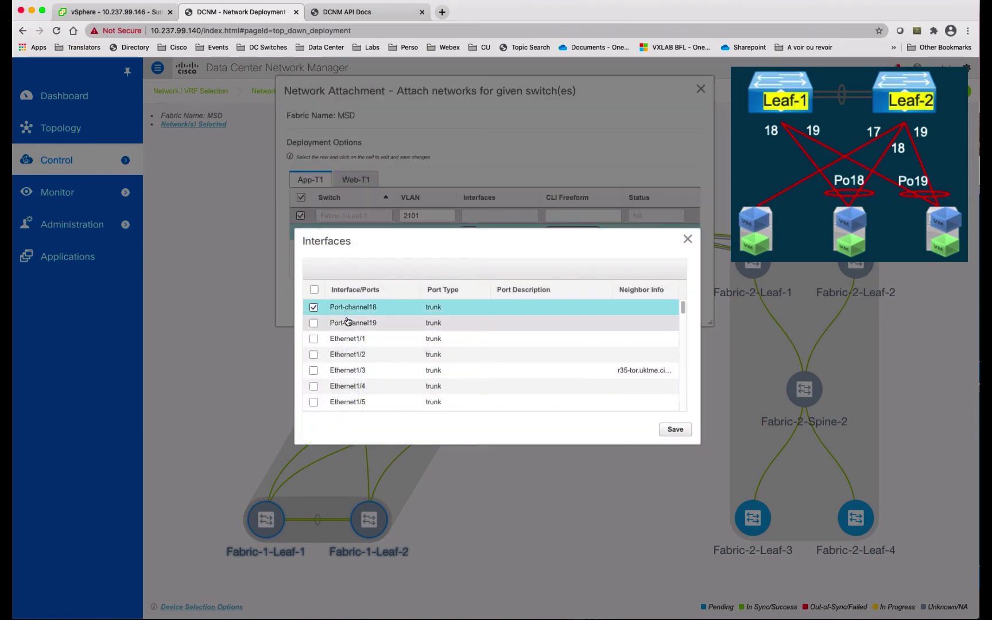
pyautogui.click(675, 429)
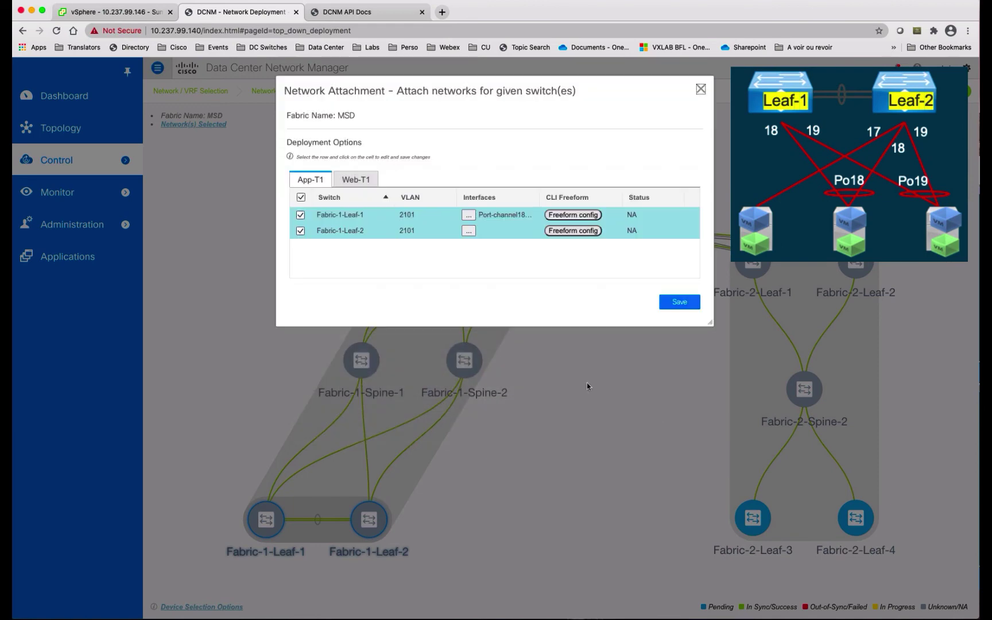
pyautogui.click(468, 230)
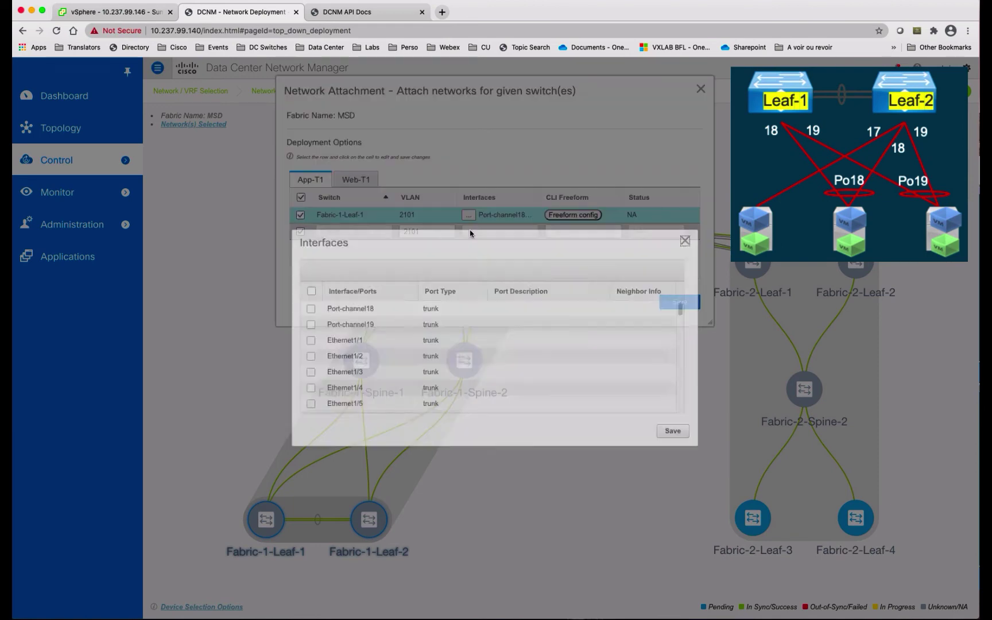
pyautogui.click(456, 310)
pyautogui.scroll(-3, 459, 357)
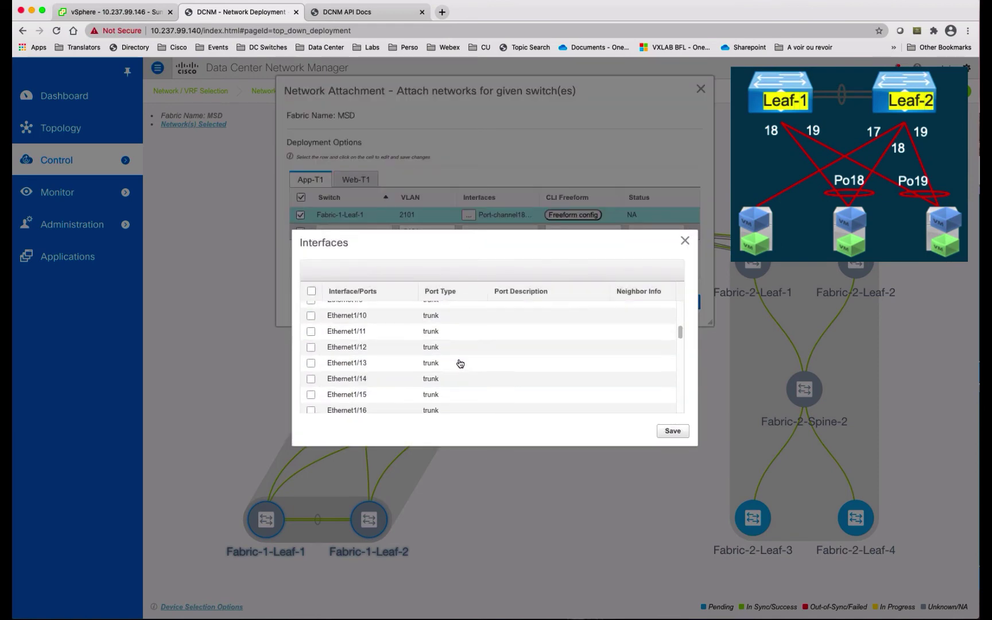
pyautogui.scroll(-1, 459, 366)
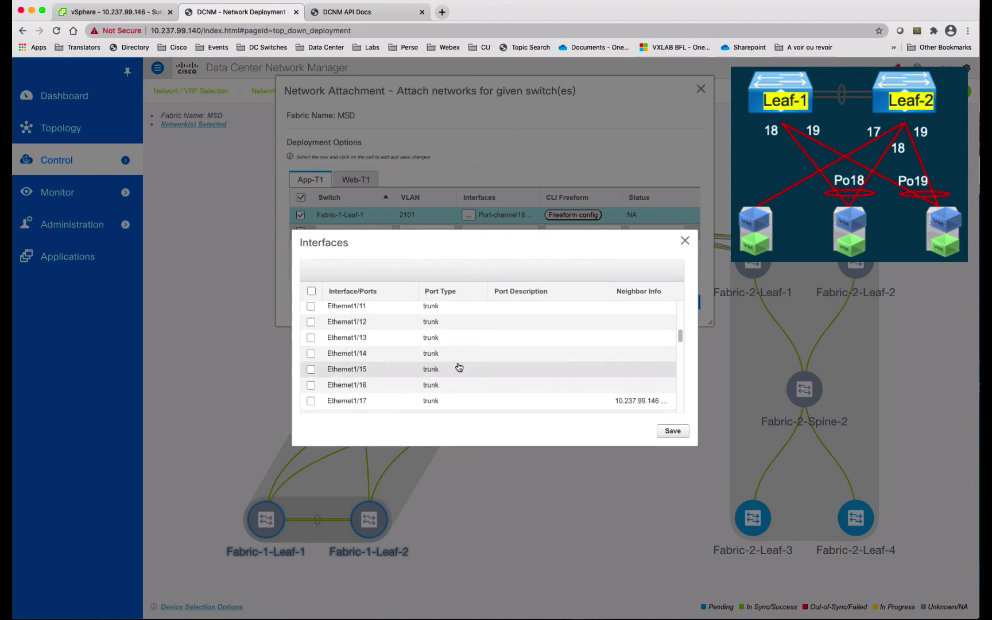
pyautogui.click(311, 401)
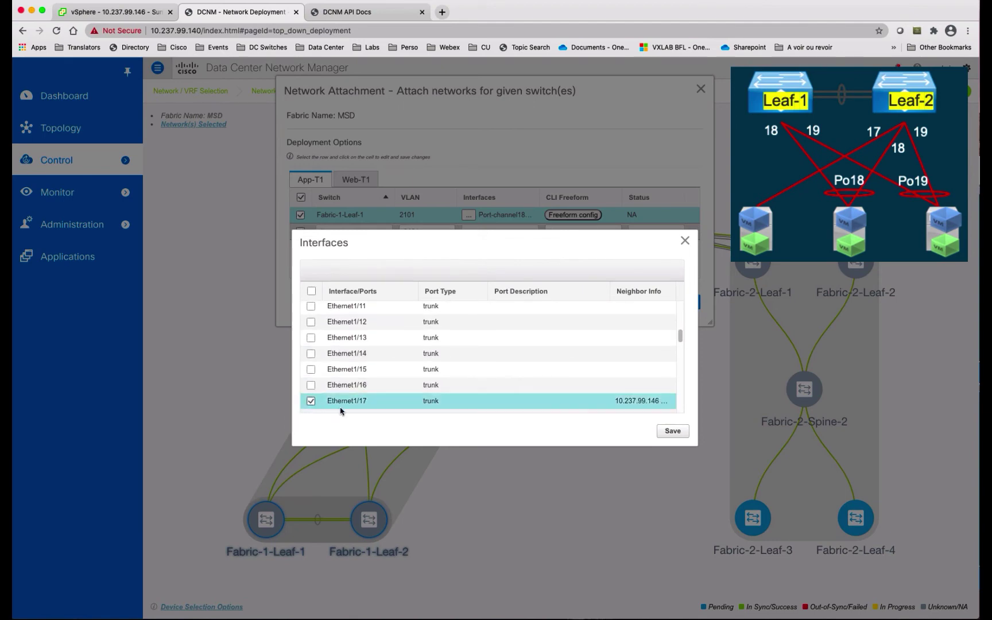
pyautogui.click(655, 434)
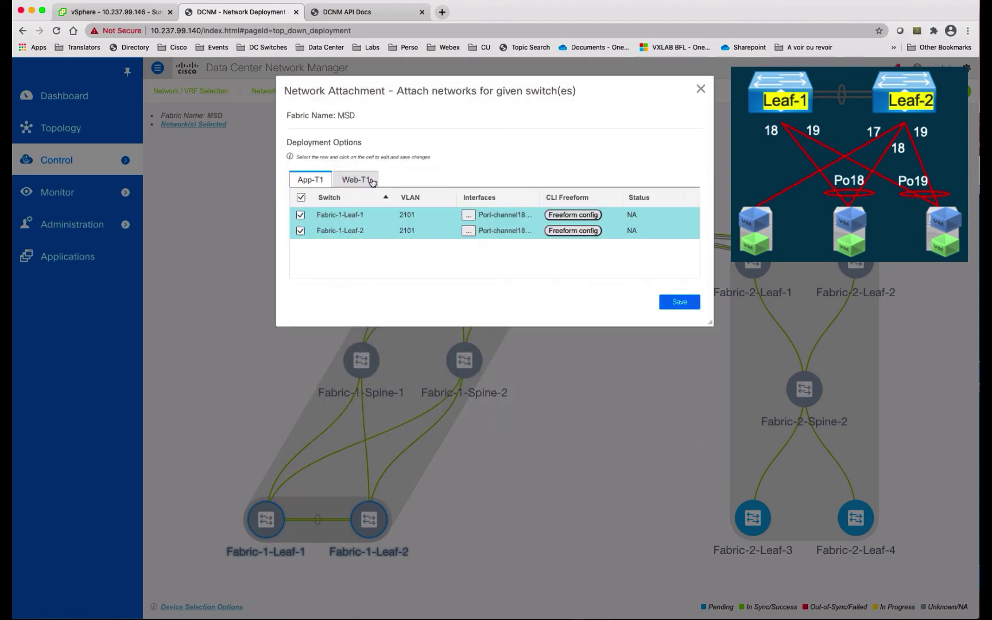
# Step: Attach Web-T1 to Port-channel18/19 on both Fabric-1 leafs, plus Ethernet1/17 on Leaf-2
pyautogui.click(371, 183)
pyautogui.click(300, 197)
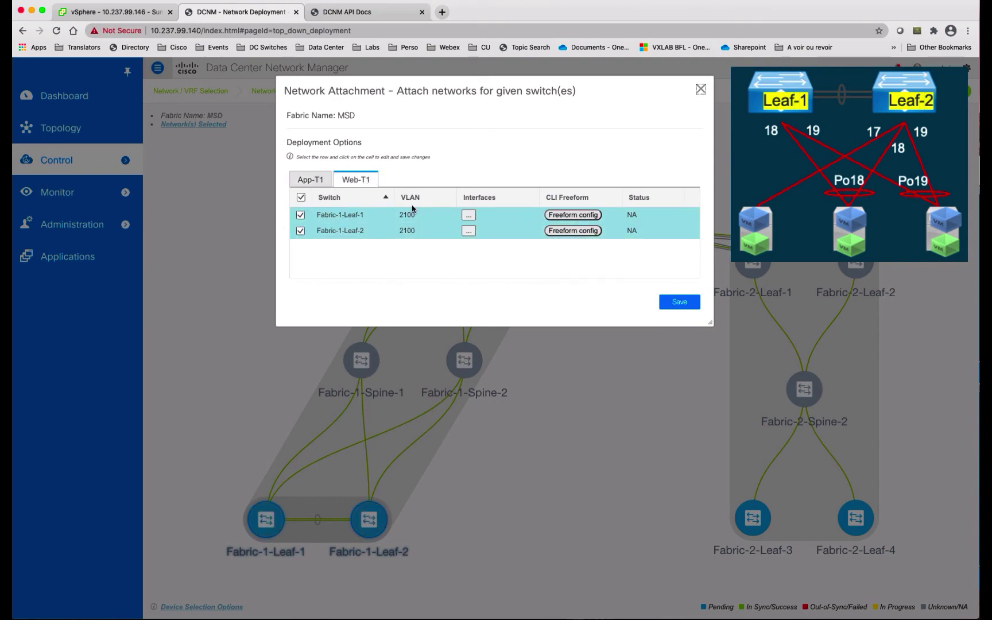
pyautogui.click(469, 215)
pyautogui.click(420, 310)
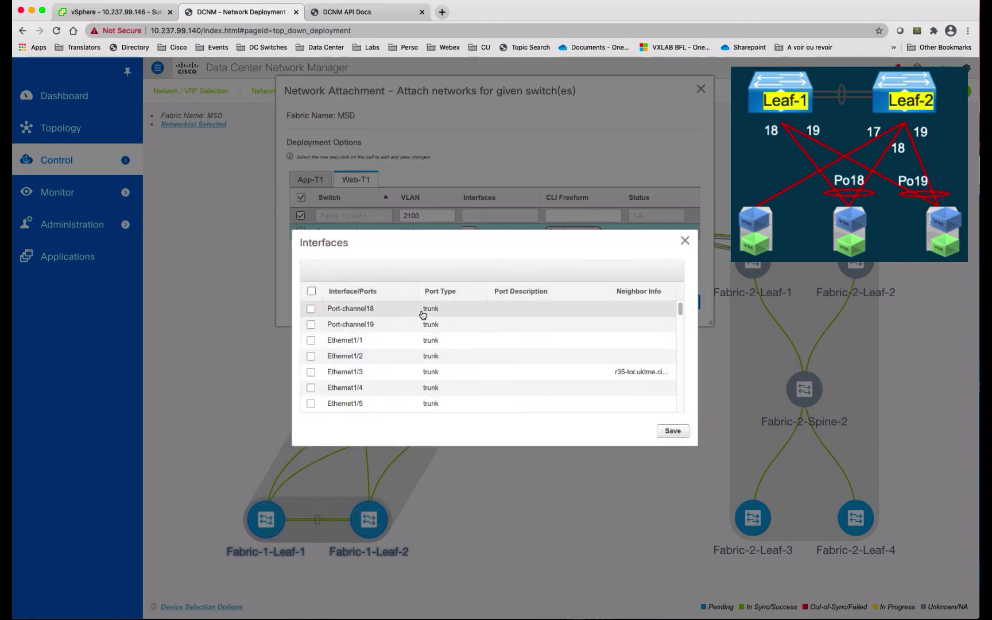
pyautogui.click(671, 431)
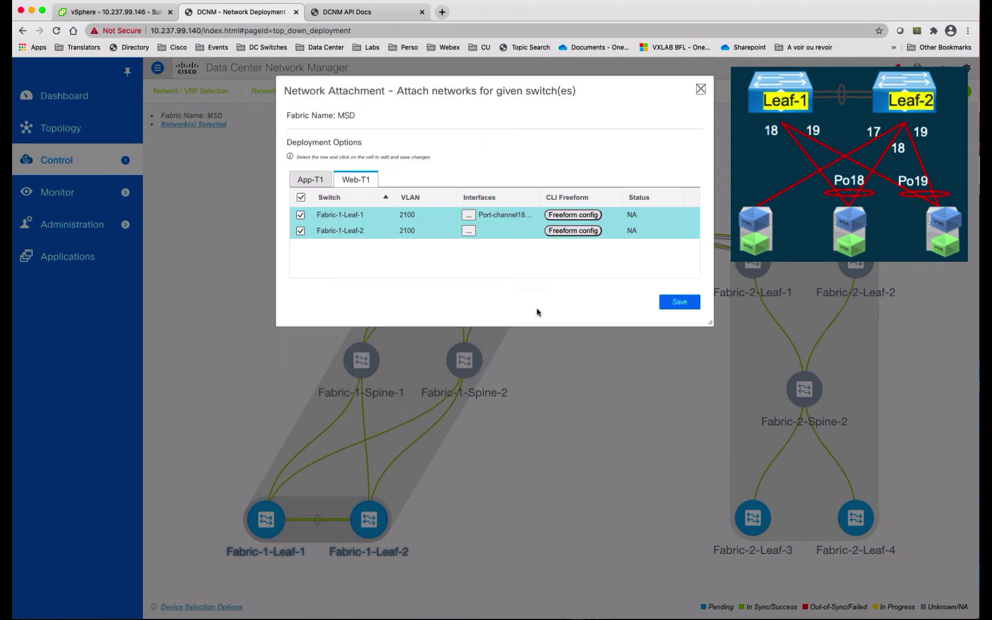
pyautogui.click(469, 231)
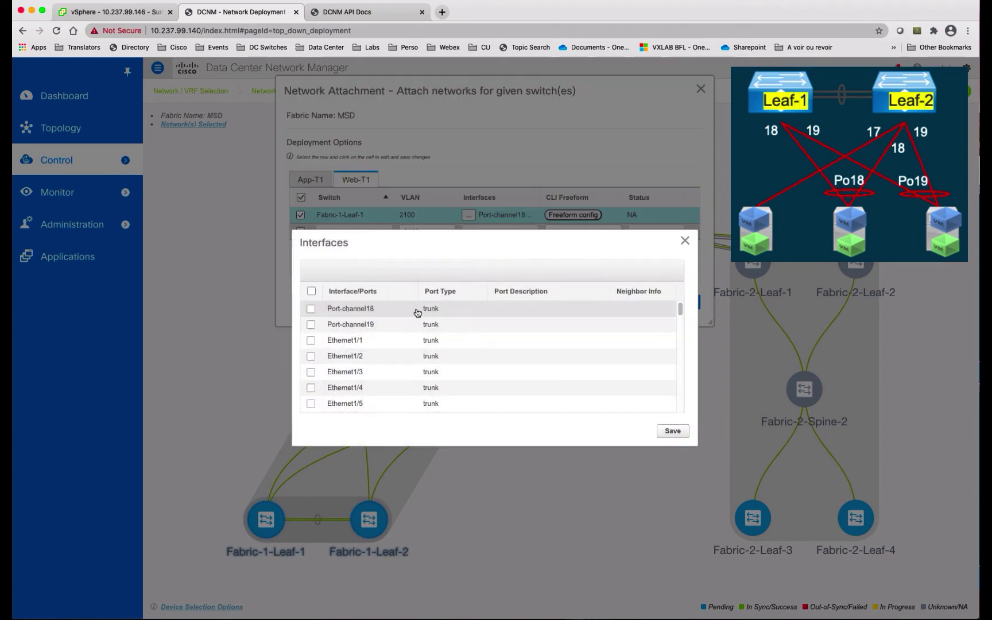
pyautogui.click(417, 310)
pyautogui.click(413, 326)
pyautogui.scroll(-5, 413, 328)
pyautogui.scroll(-3, 413, 328)
pyautogui.scroll(1, 412, 330)
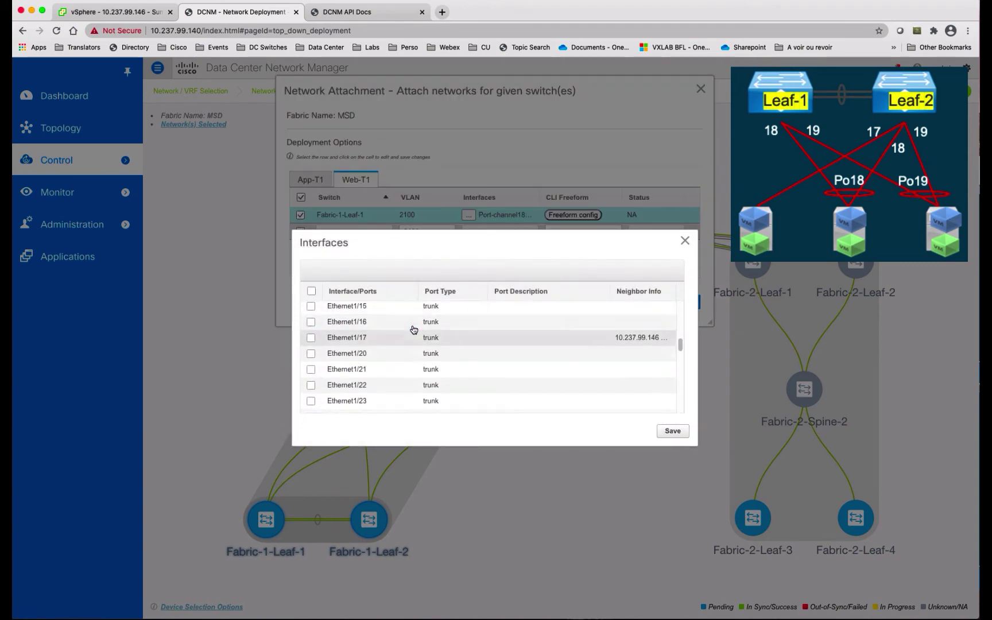
pyautogui.scroll(2, 414, 331)
pyautogui.click(354, 384)
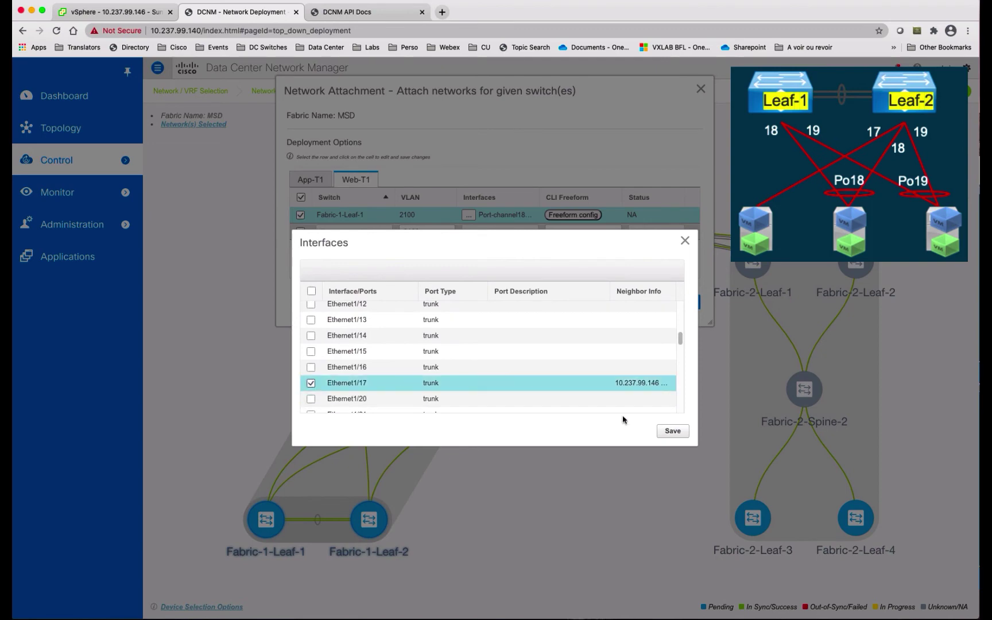
pyautogui.click(671, 431)
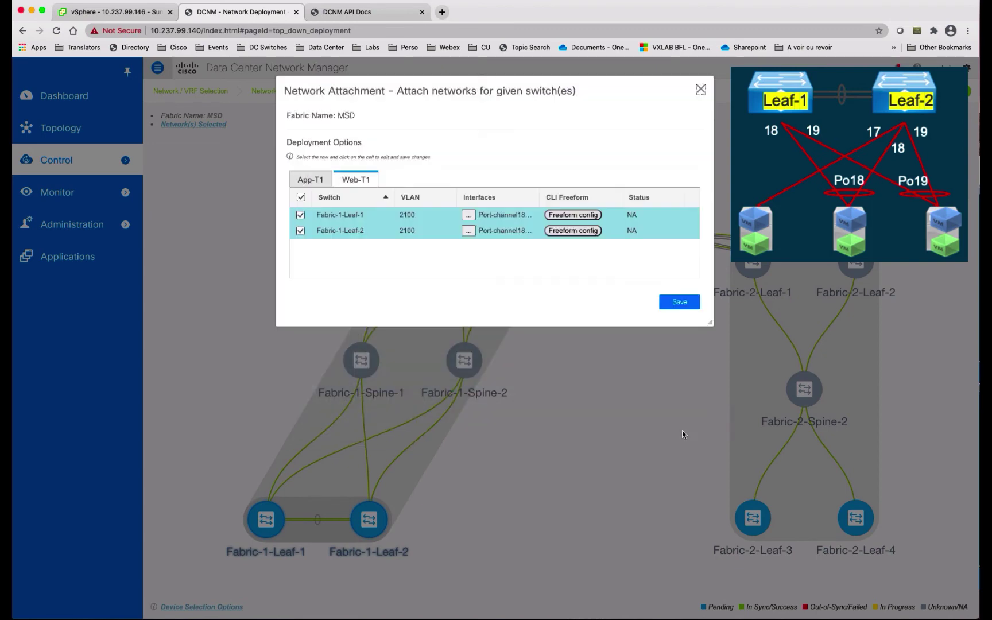
# Step: Save the leaf attachments and attach App-T1 to the four selected border leafs
pyautogui.click(678, 302)
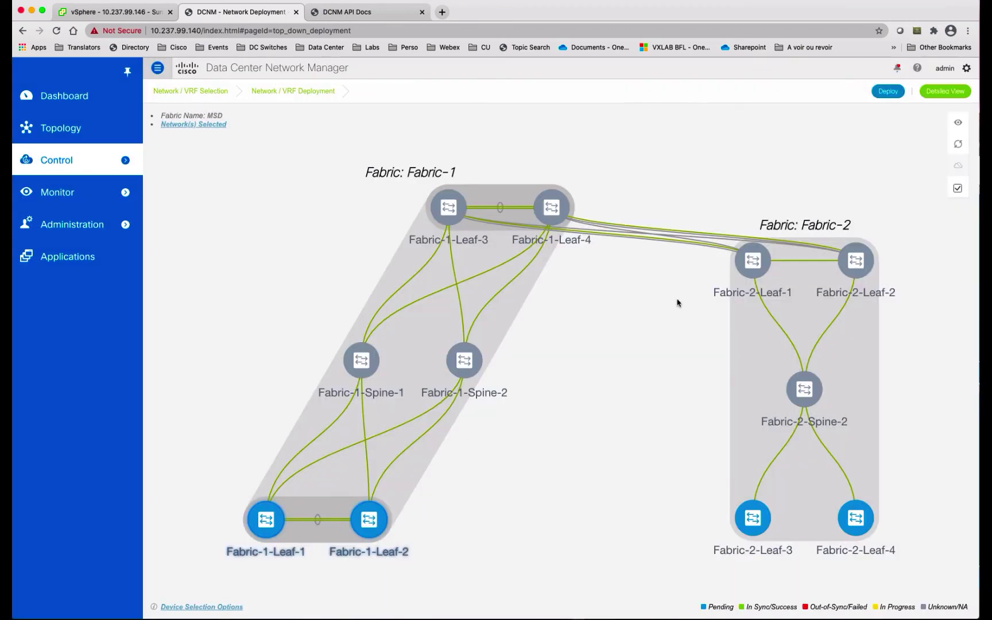
pyautogui.moveTo(890, 264); pyautogui.dragTo(438, 206)
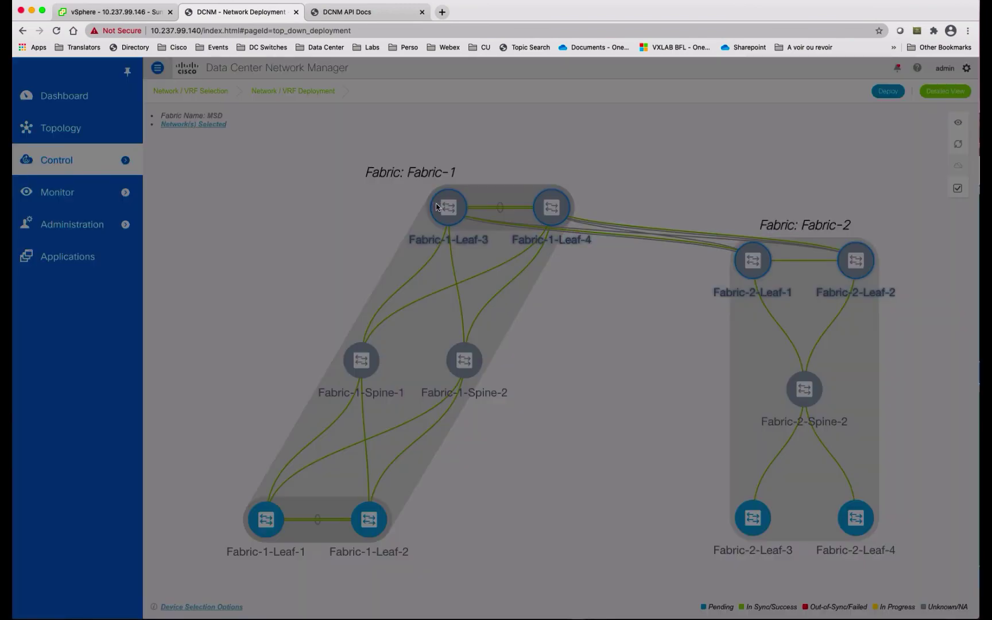
pyautogui.click(248, 203)
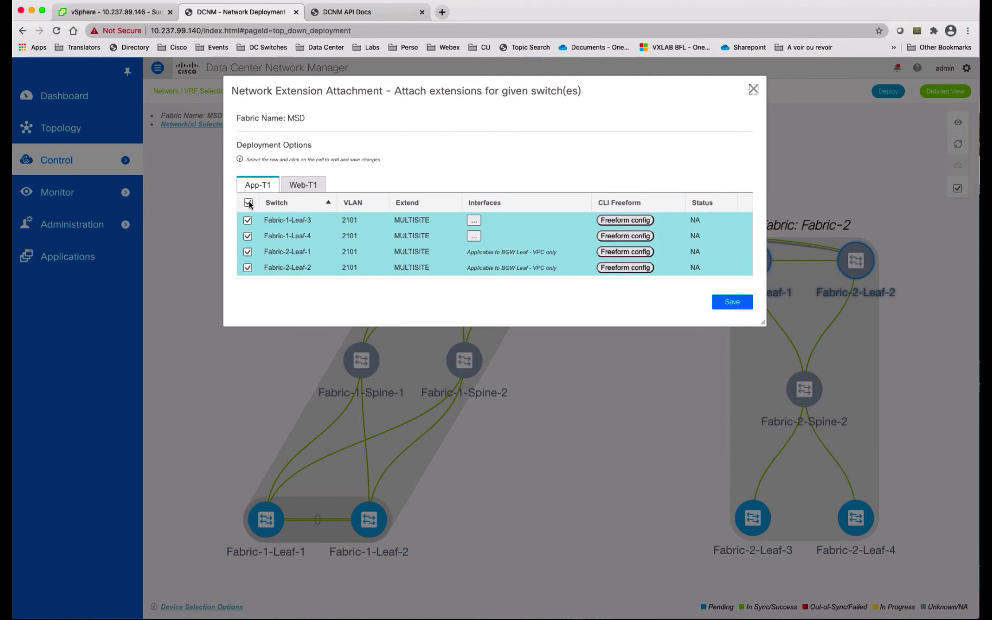
# Step: Attach Web-T1 to all four border leafs and save the multisite extensions
pyautogui.click(304, 185)
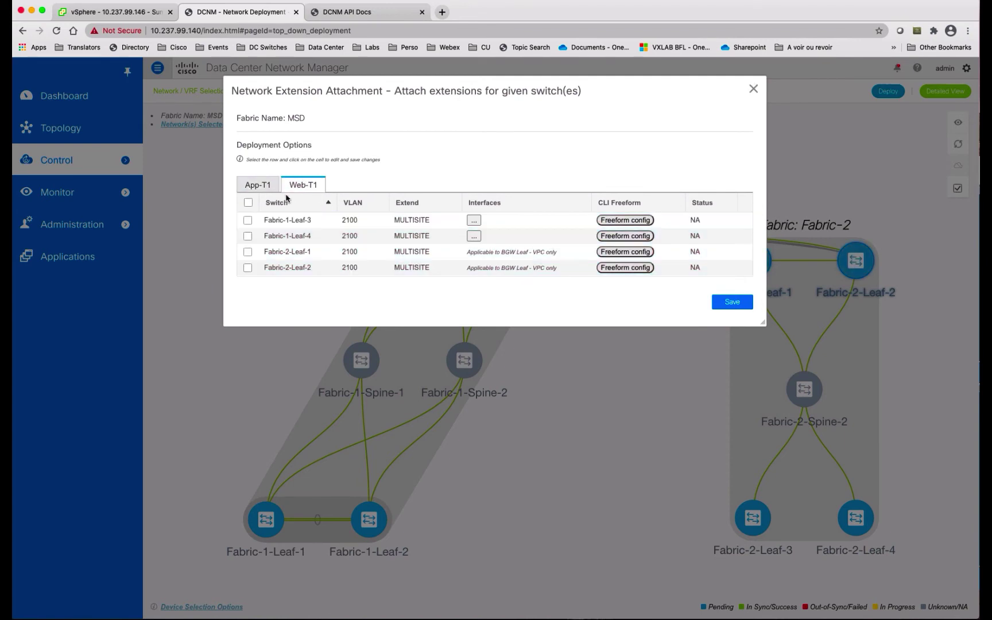
pyautogui.click(248, 203)
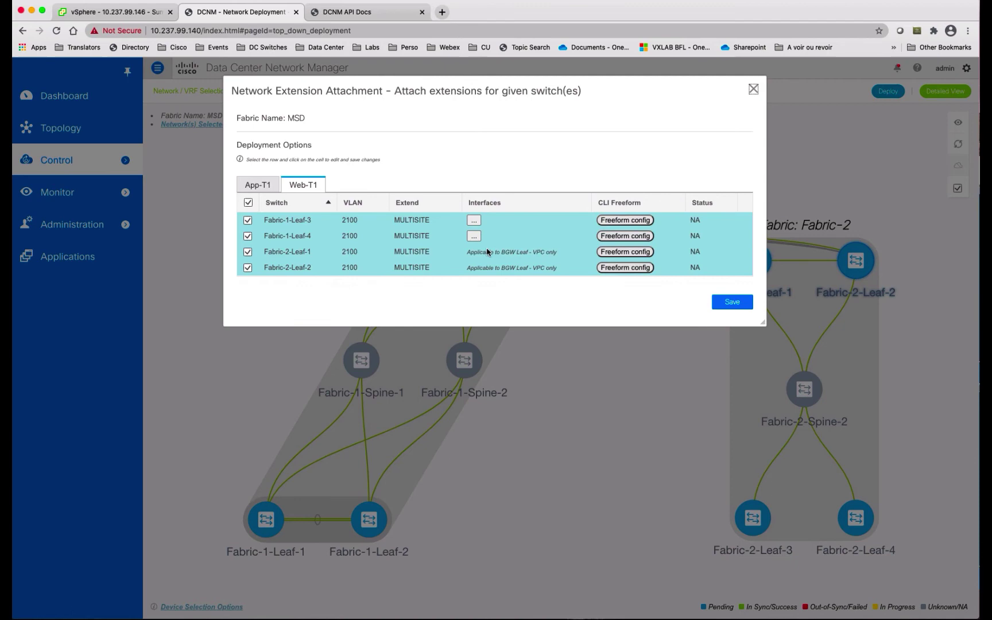
pyautogui.click(733, 304)
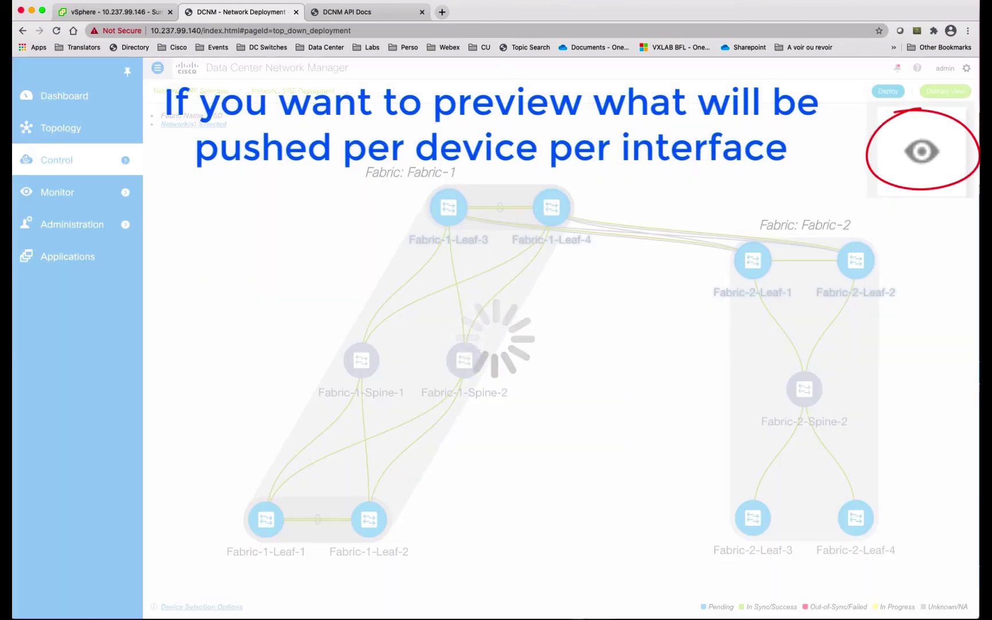
pyautogui.click(959, 124)
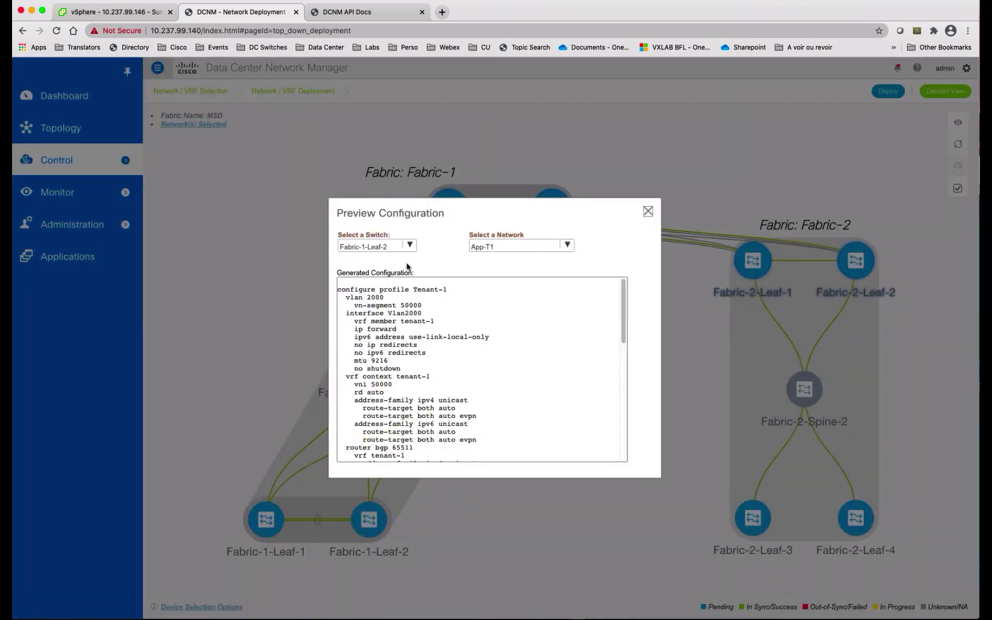
pyautogui.scroll(-1, 537, 337)
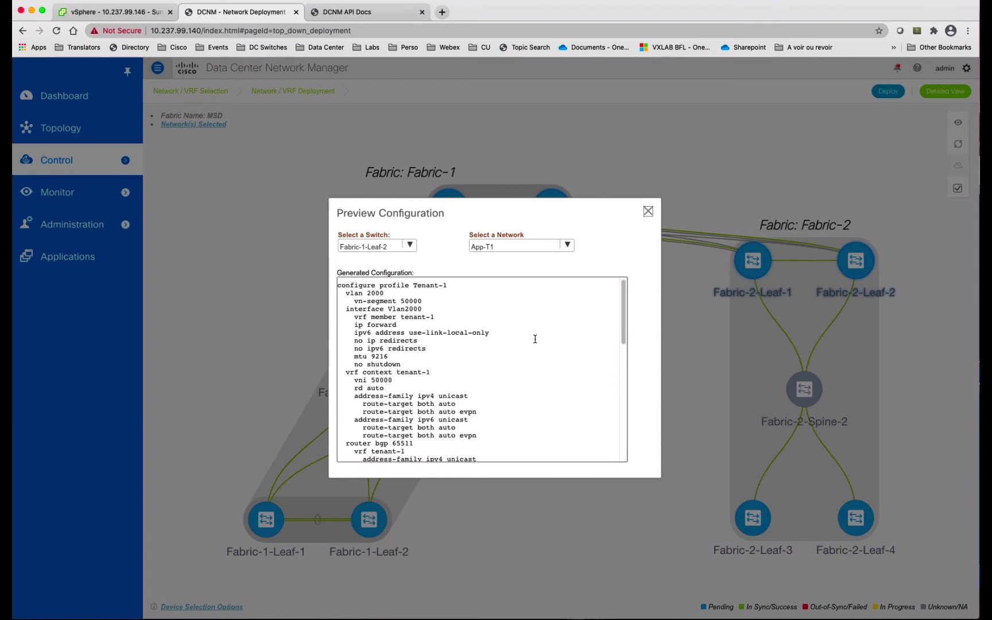
pyautogui.scroll(-2, 535, 337)
pyautogui.scroll(-1, 534, 336)
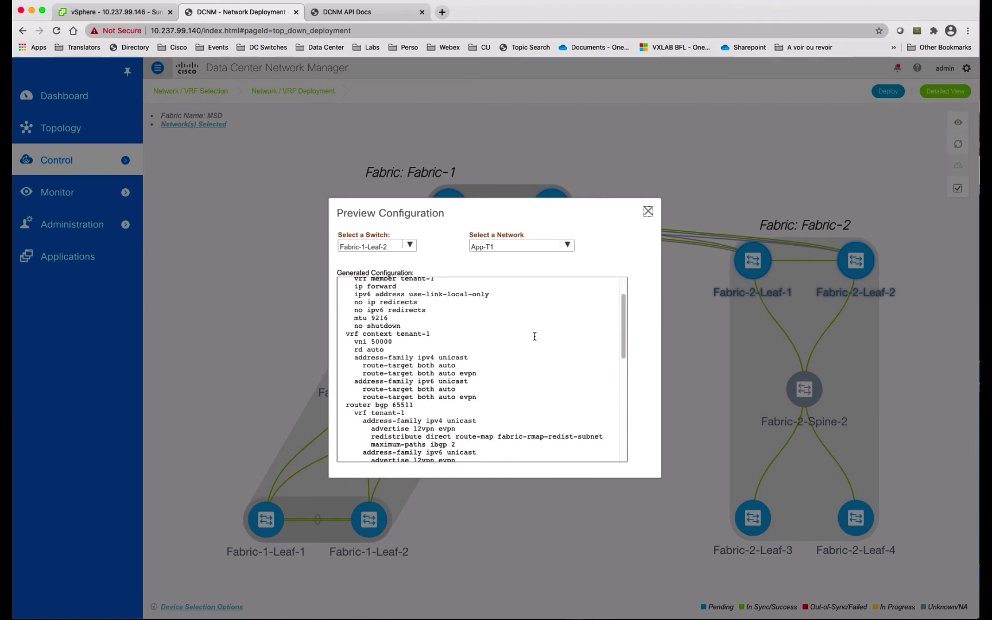
pyautogui.scroll(-2, 534, 336)
pyautogui.scroll(-1, 535, 337)
pyautogui.scroll(-3, 534, 338)
pyautogui.scroll(-2, 534, 337)
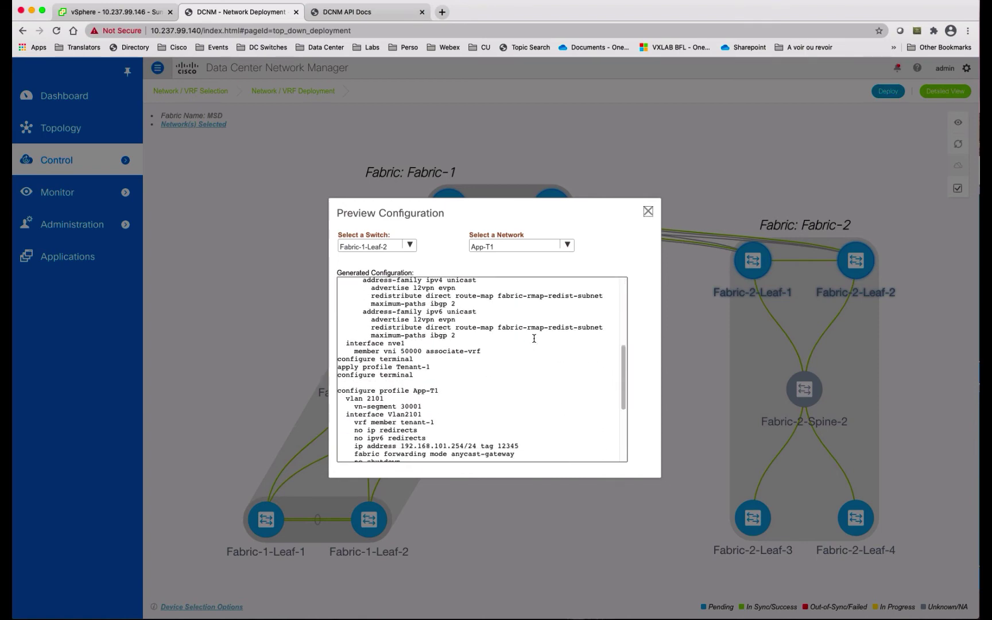
pyautogui.scroll(-1, 534, 338)
pyautogui.scroll(-2, 534, 337)
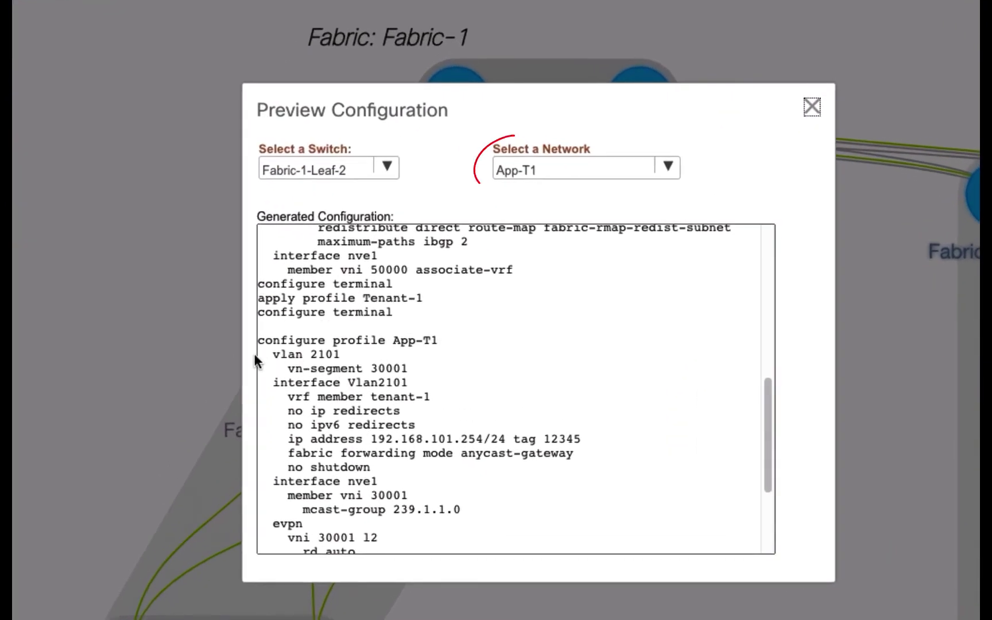
pyautogui.moveTo(261, 341); pyautogui.dragTo(458, 436)
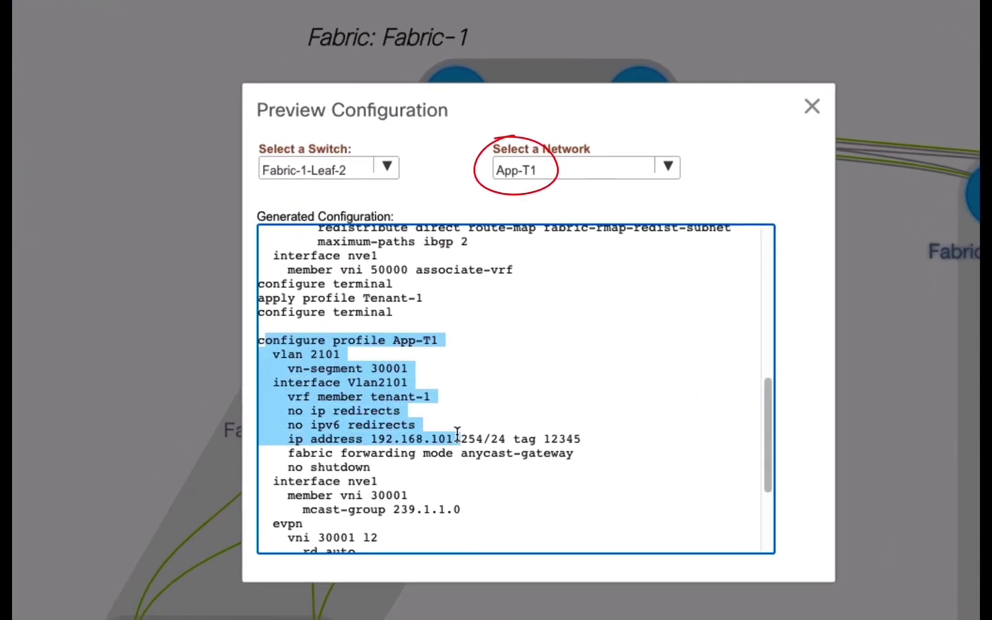
pyautogui.click(388, 169)
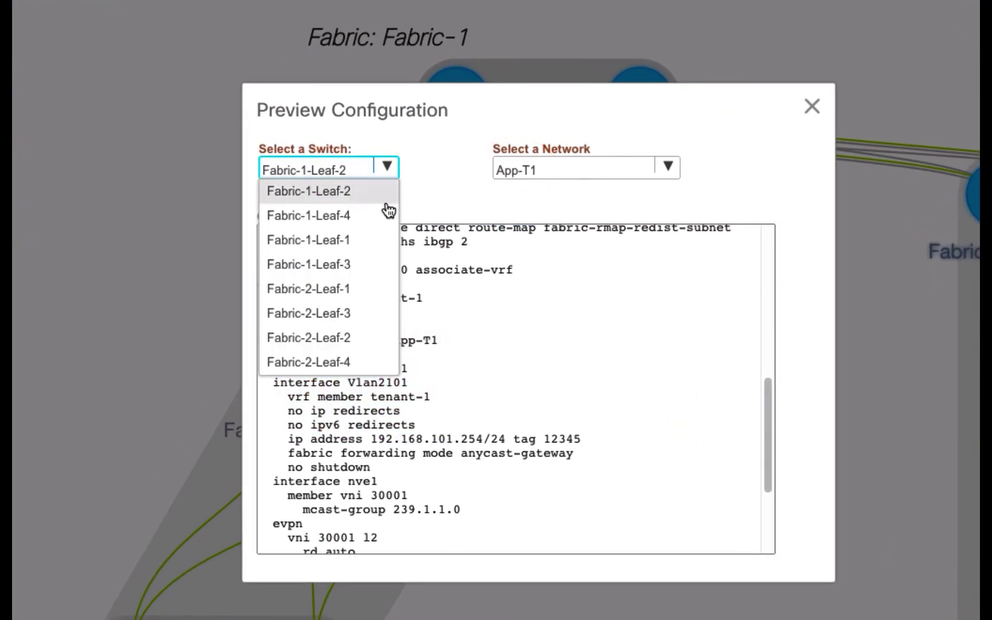
pyautogui.click(350, 314)
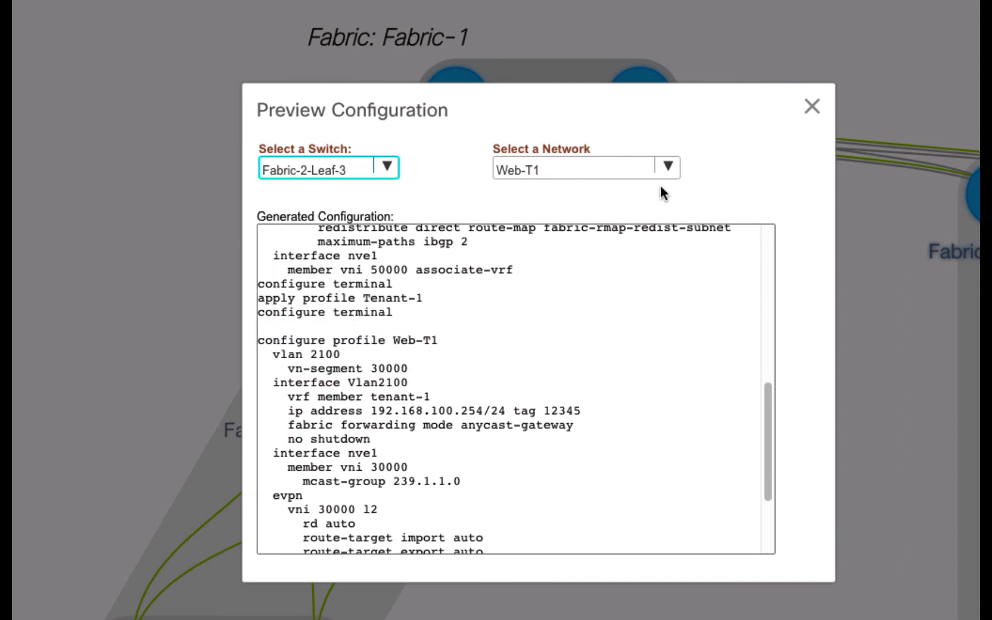
pyautogui.scroll(-1, 629, 293)
pyautogui.scroll(-1, 629, 292)
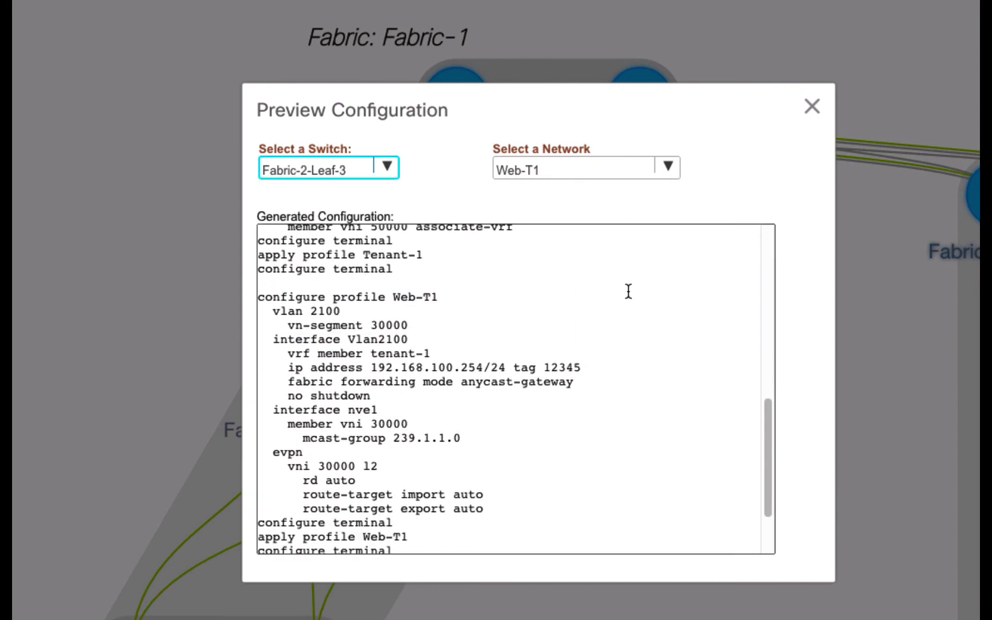
pyautogui.scroll(-3, 629, 292)
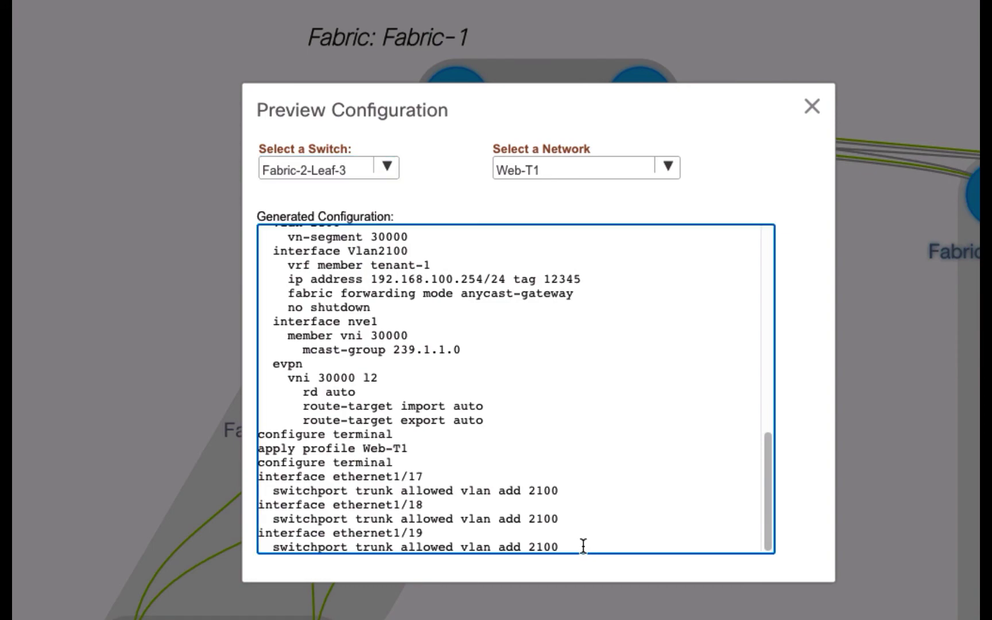
pyautogui.moveTo(581, 545); pyautogui.dragTo(223, 480)
pyautogui.click(812, 336)
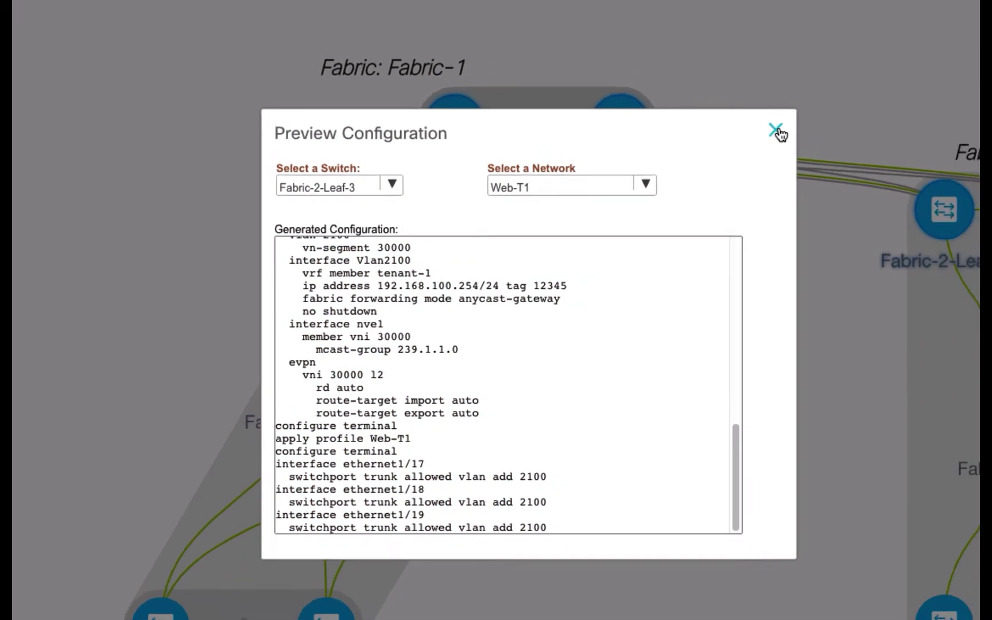
pyautogui.click(776, 130)
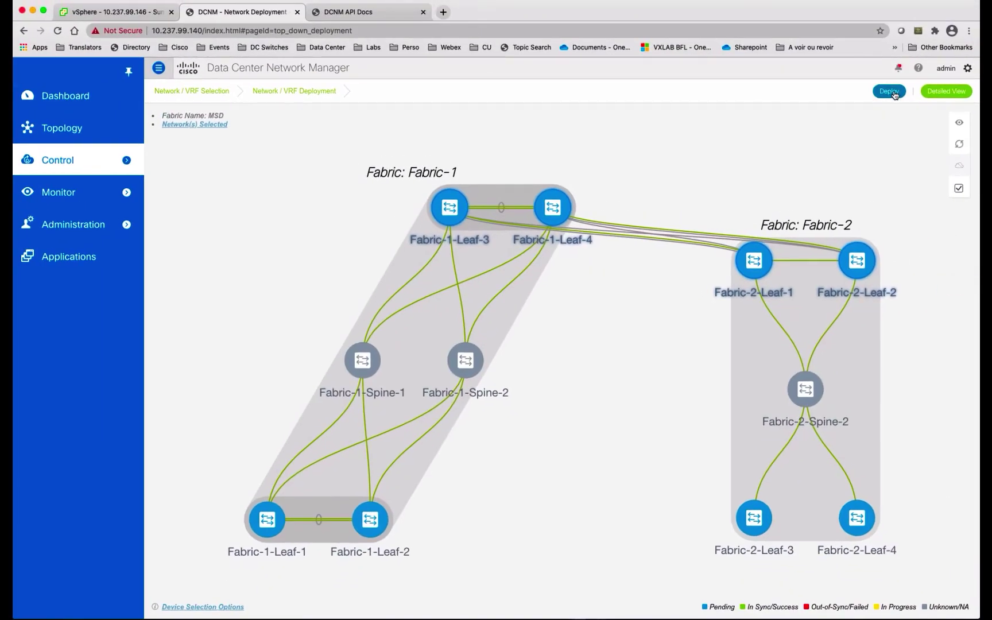
# Step: Push the App-T1 and Web-T1 configurations to the Fabric-1 and Fabric-2 leaf switches
pyautogui.click(892, 93)
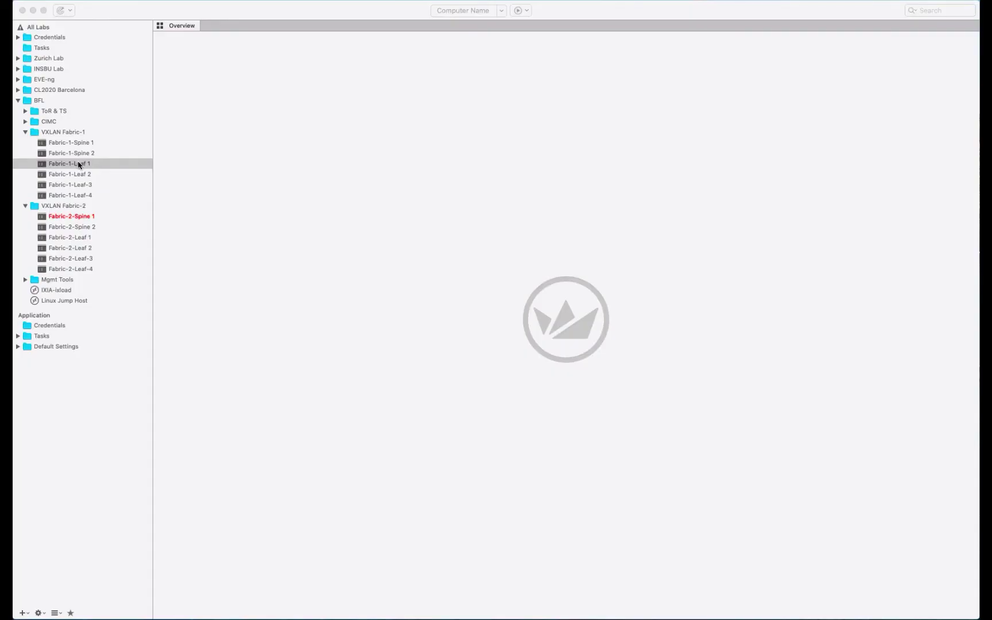
# Step: On Fabric-1-Leaf-1, run 'sho l2route evpn mac-ip all' and highlight the three local and six BGP-learned 2100 hosts
pyautogui.doubleClick(80, 165)
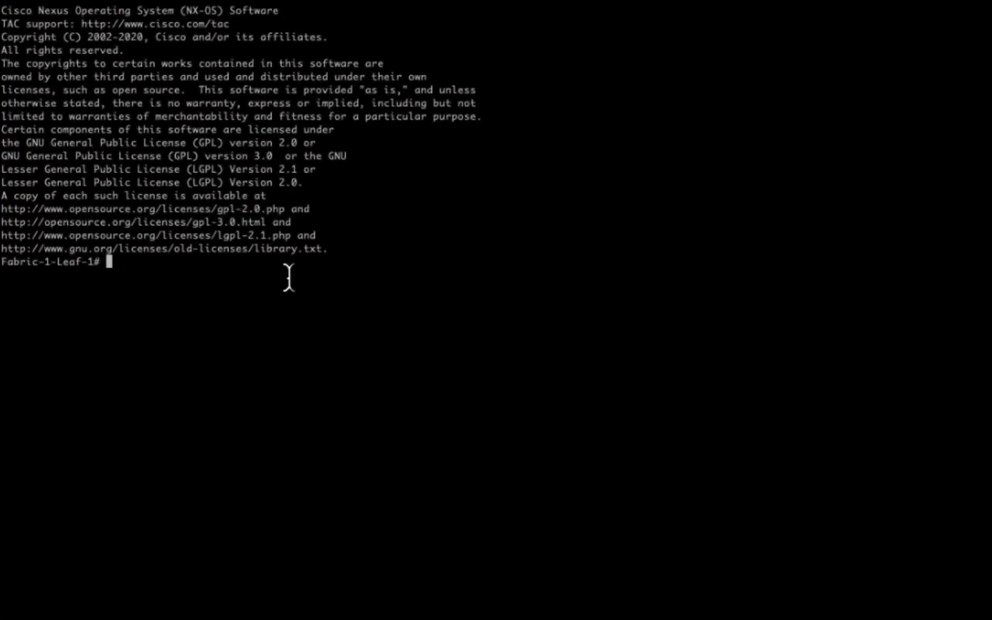
pyautogui.write('sho ')
pyautogui.write('l2route evp')
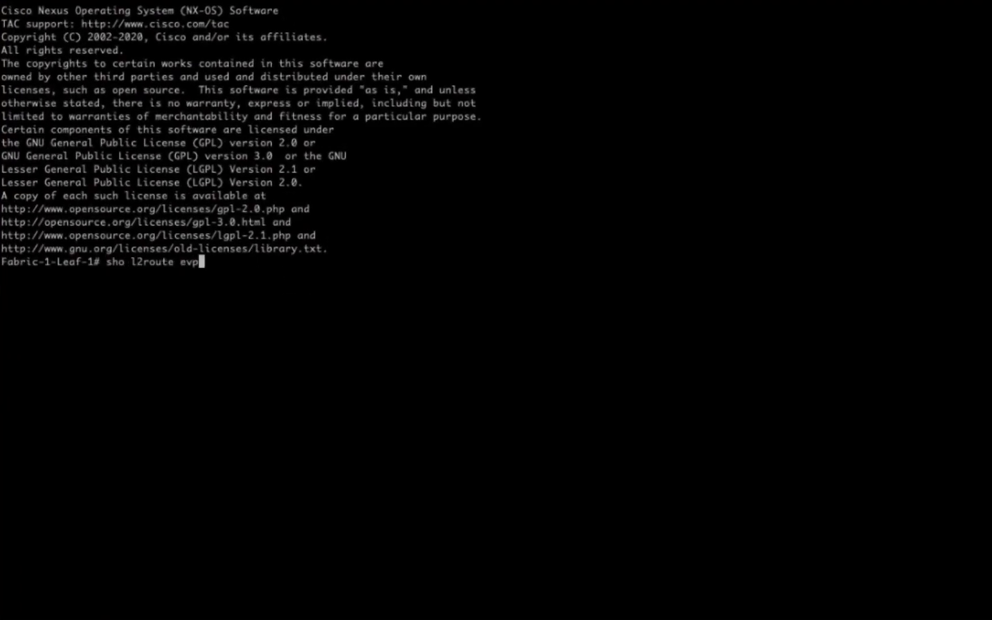
pyautogui.write('n mac-ip all')
pyautogui.press('Return')
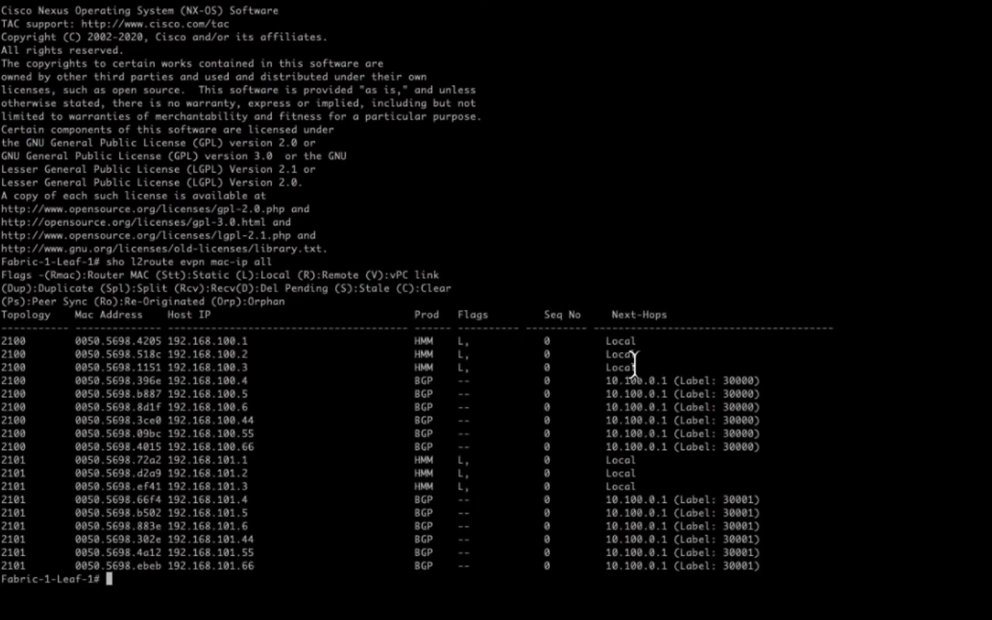
pyautogui.moveTo(636, 366); pyautogui.dragTo(2, 345)
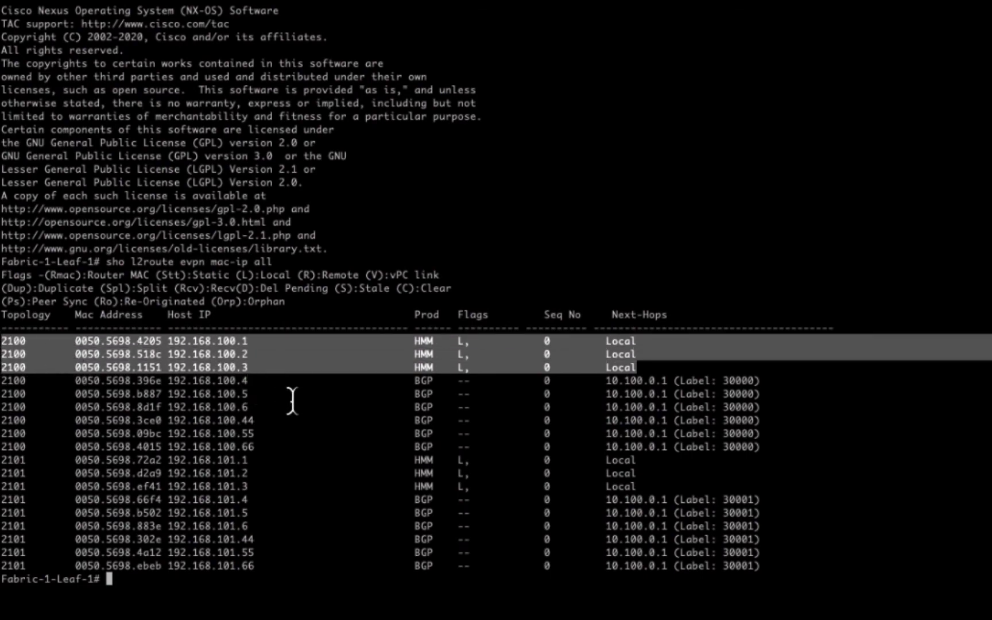
pyautogui.click(247, 382)
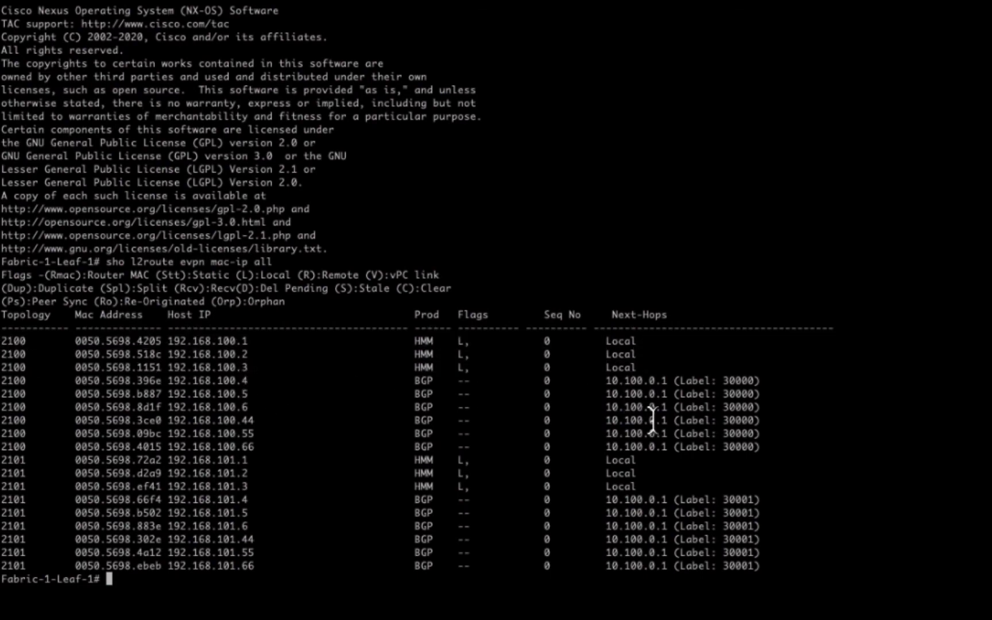
pyautogui.moveTo(763, 446); pyautogui.dragTo(4, 381)
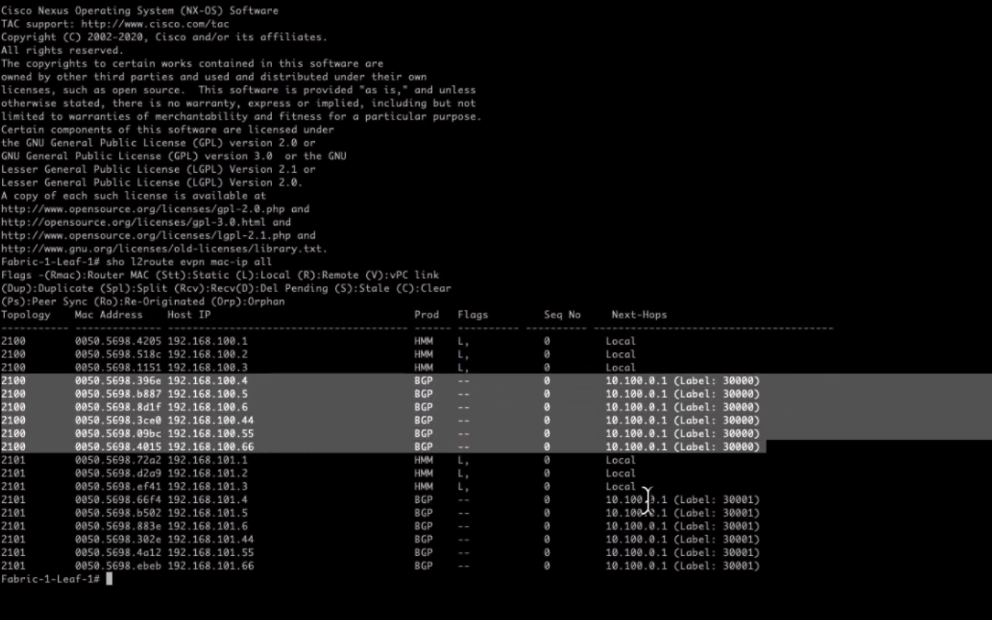
pyautogui.click(667, 480)
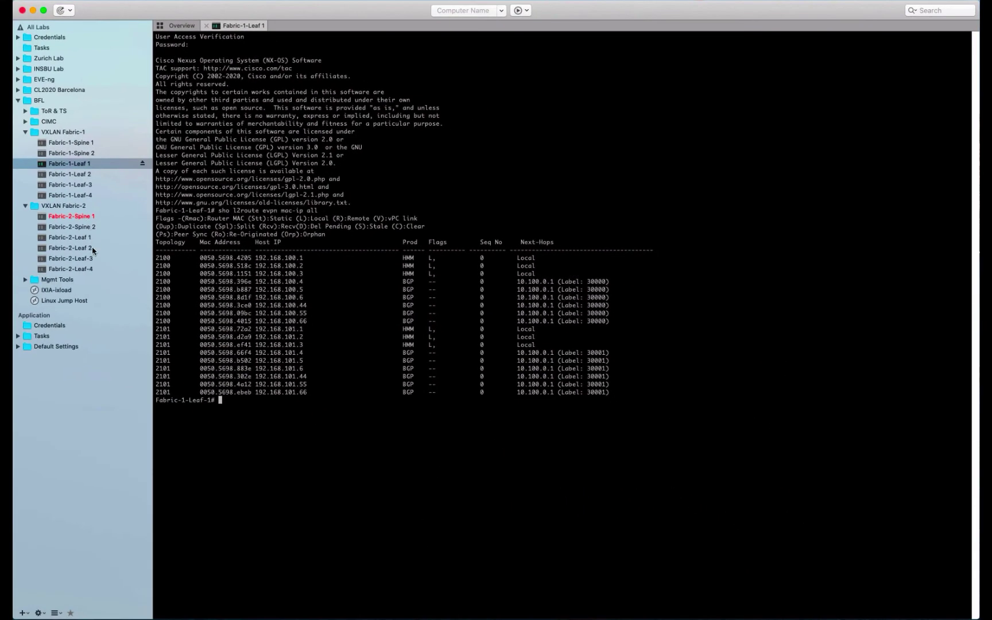
pyautogui.doubleClick(95, 259)
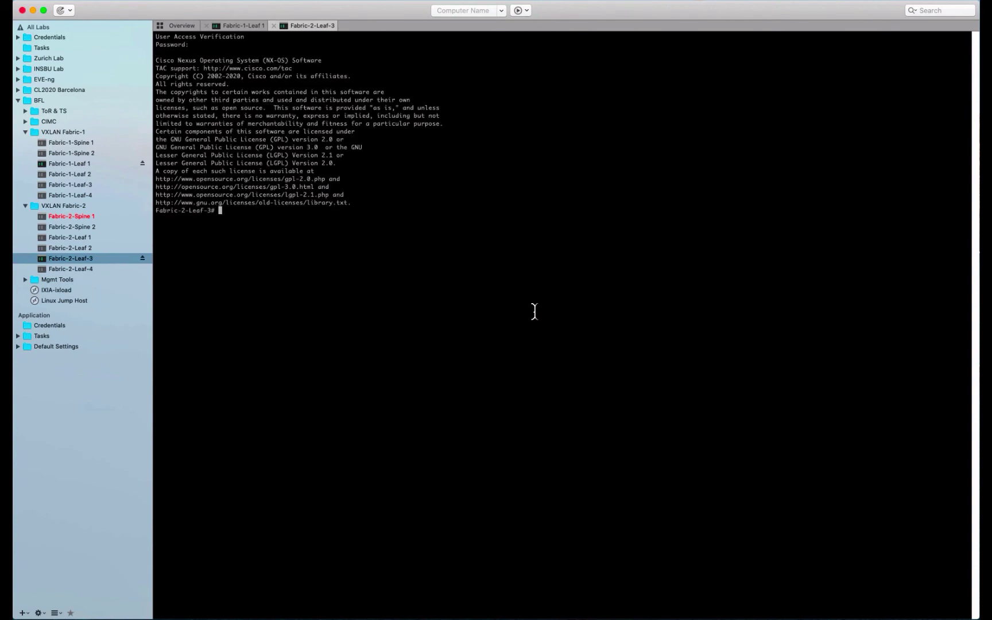
pyautogui.write('sho l2route ma')
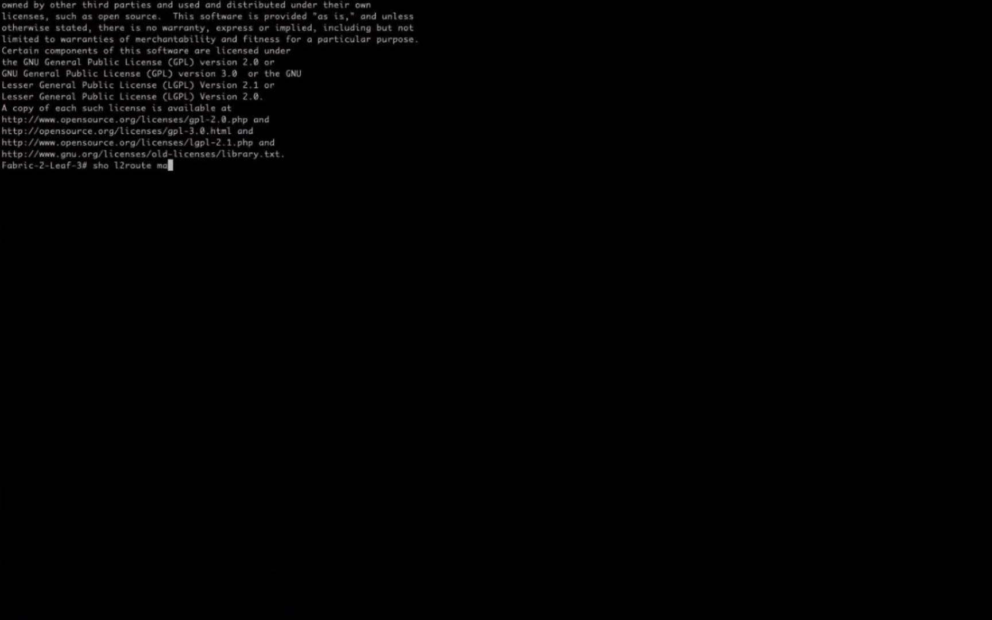
pyautogui.press('BackSpace')
pyautogui.press('BackSpace')
pyautogui.write('ev')
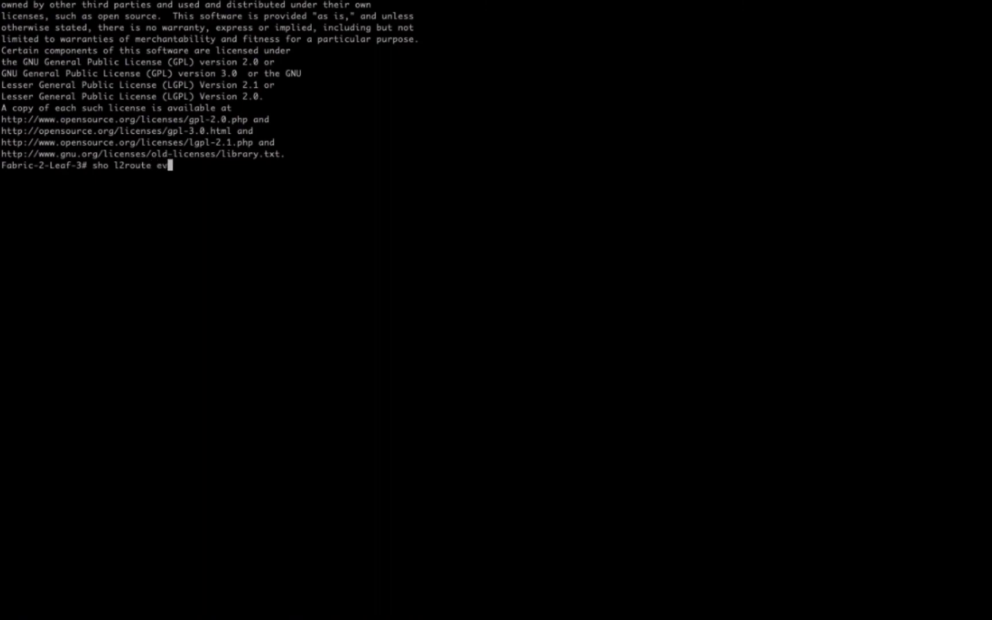
pyautogui.write('pn mac-ip al')
pyautogui.write('l')
# Step: Run 'sho l2route evpn mac-ip all' on Fabric-2-Leaf-3 to list topology 2100 and 2101 entries
pyautogui.press('Return')
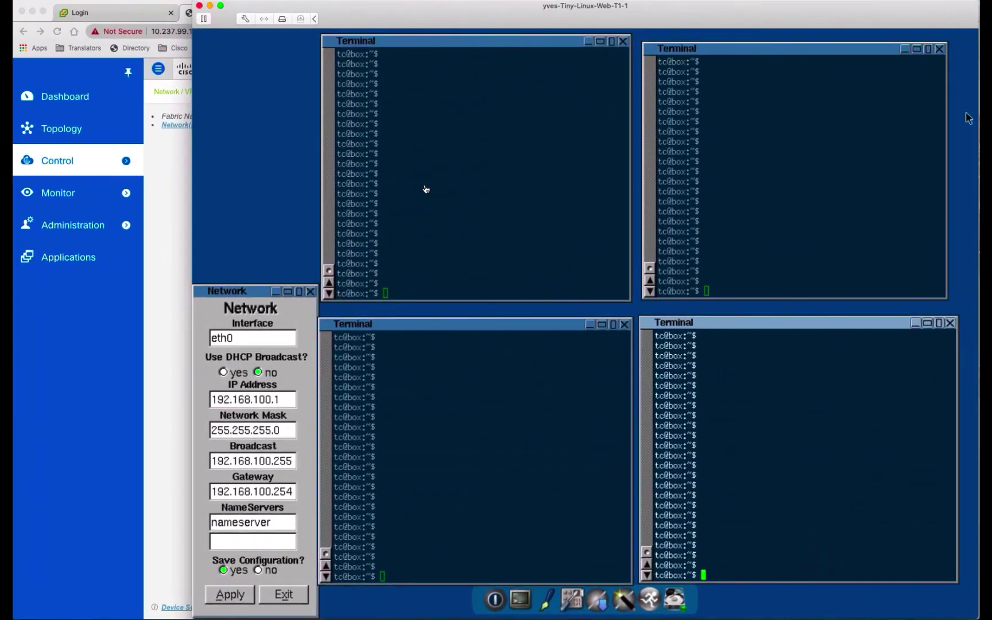
# Step: Start continuous pings from the host to 192.168.100.2 and 192.168.101.2
pyautogui.rightClick(970, 117)
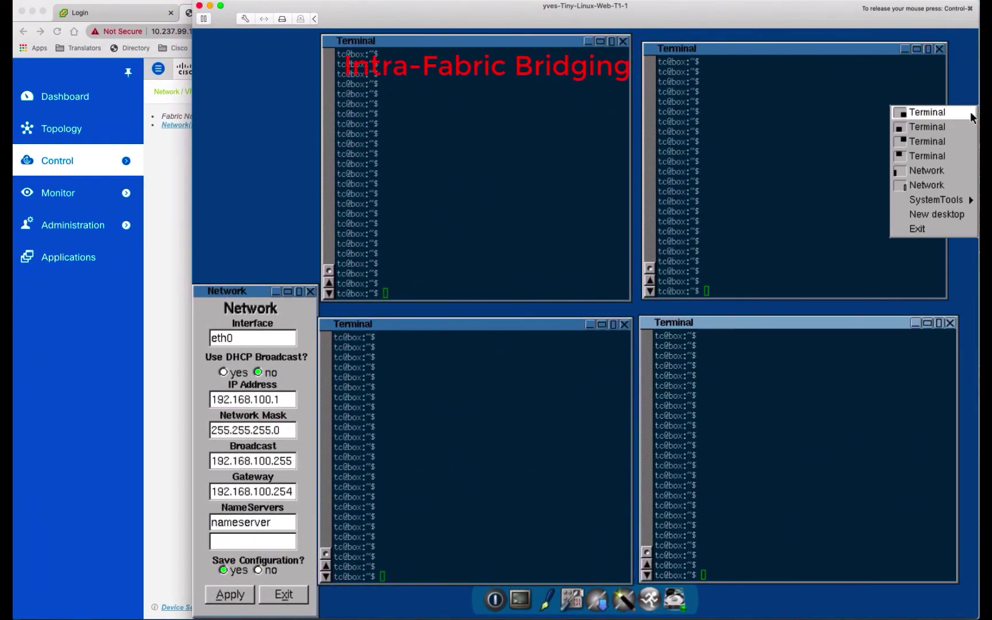
pyautogui.write('ping -s 1000 192.168.101.4')
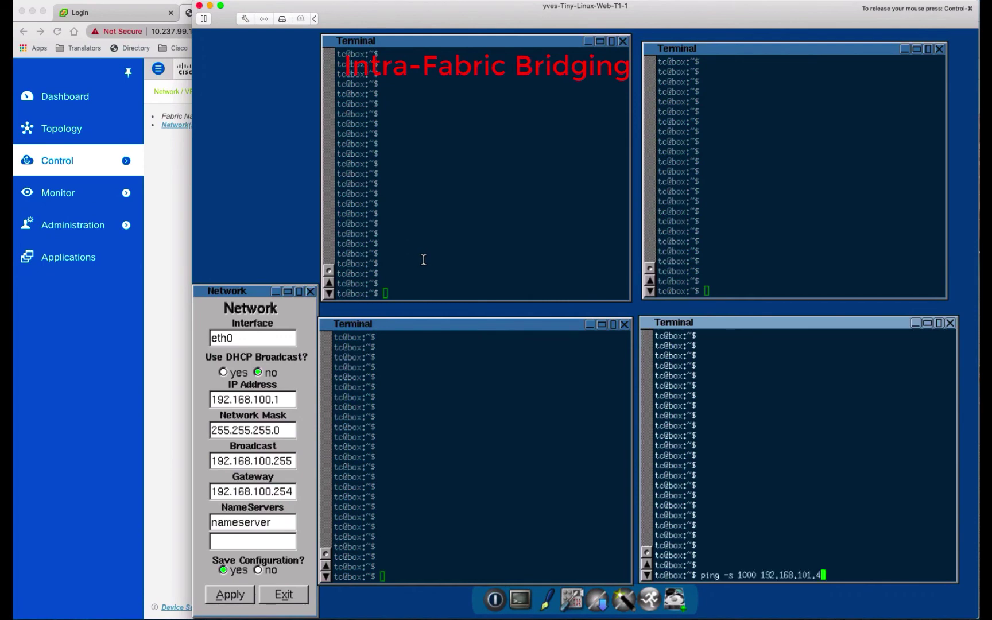
pyautogui.write('0')
pyautogui.click(419, 261)
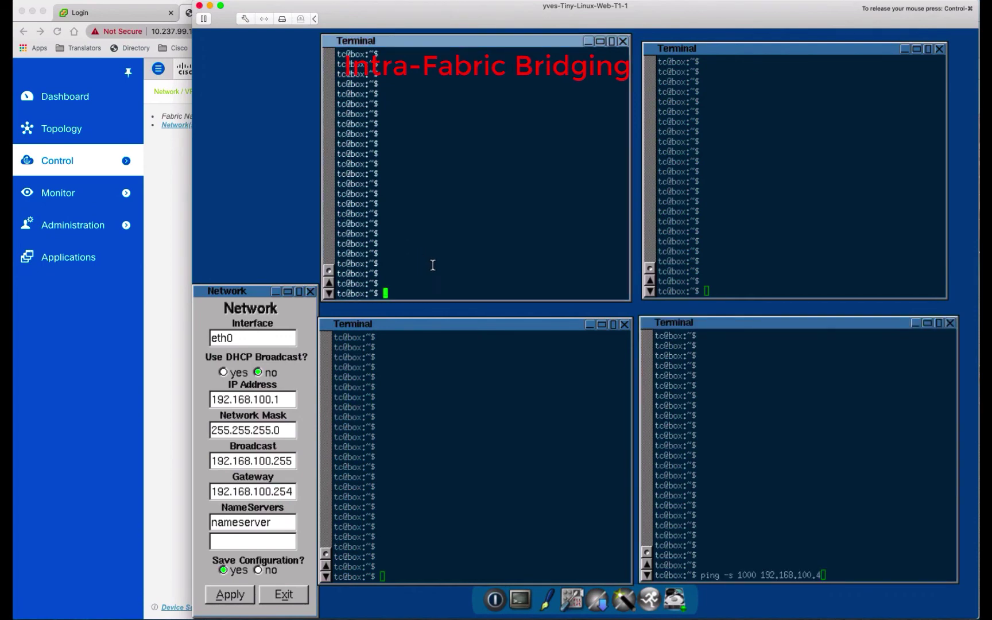
pyautogui.write('ping -s 1000 192.168.100.2')
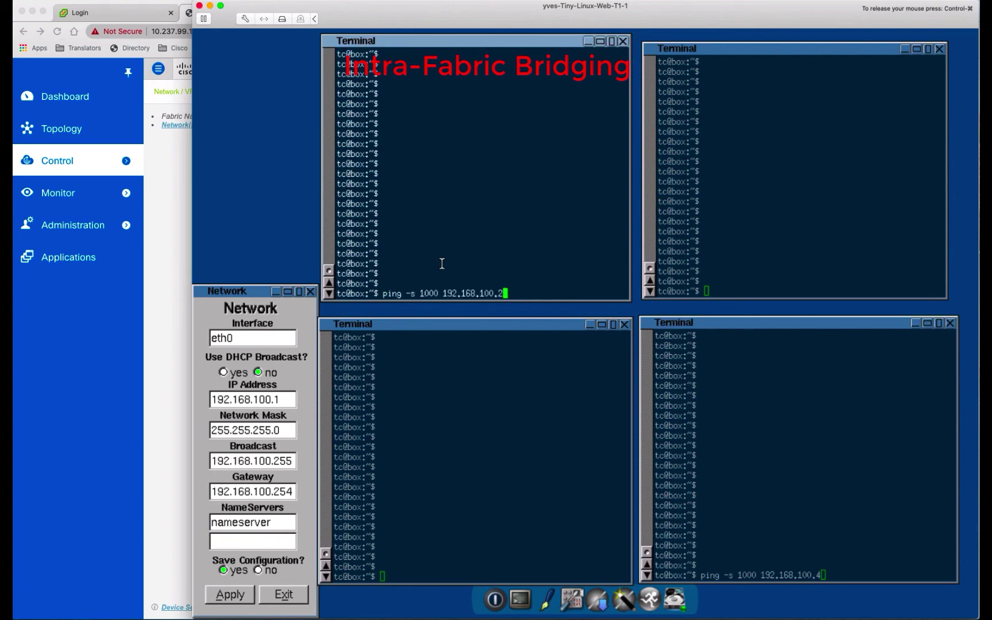
pyautogui.press('Return')
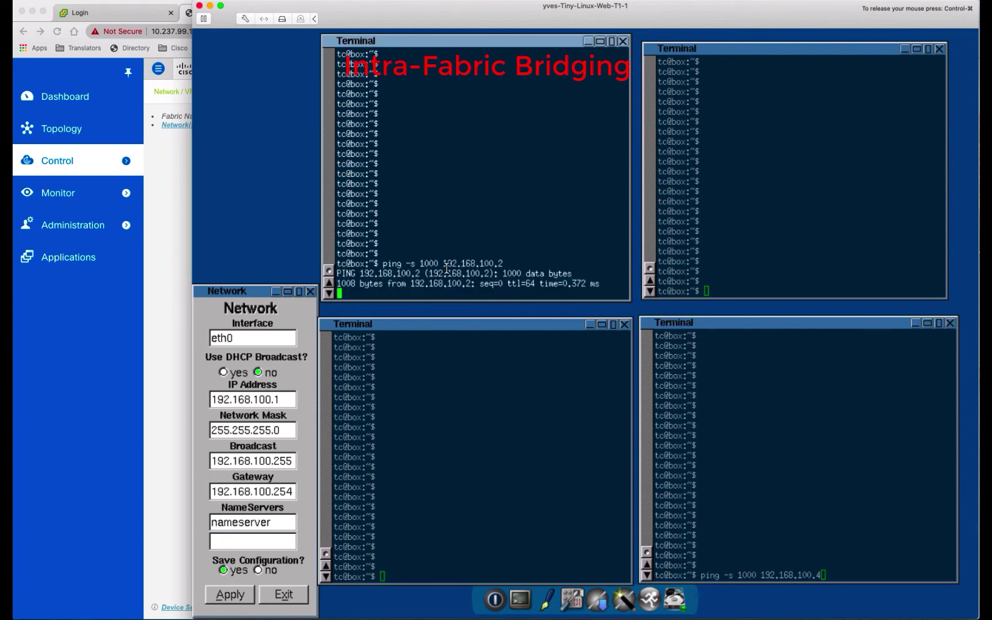
pyautogui.click(772, 269)
pyautogui.write('ping 192.168.101.2')
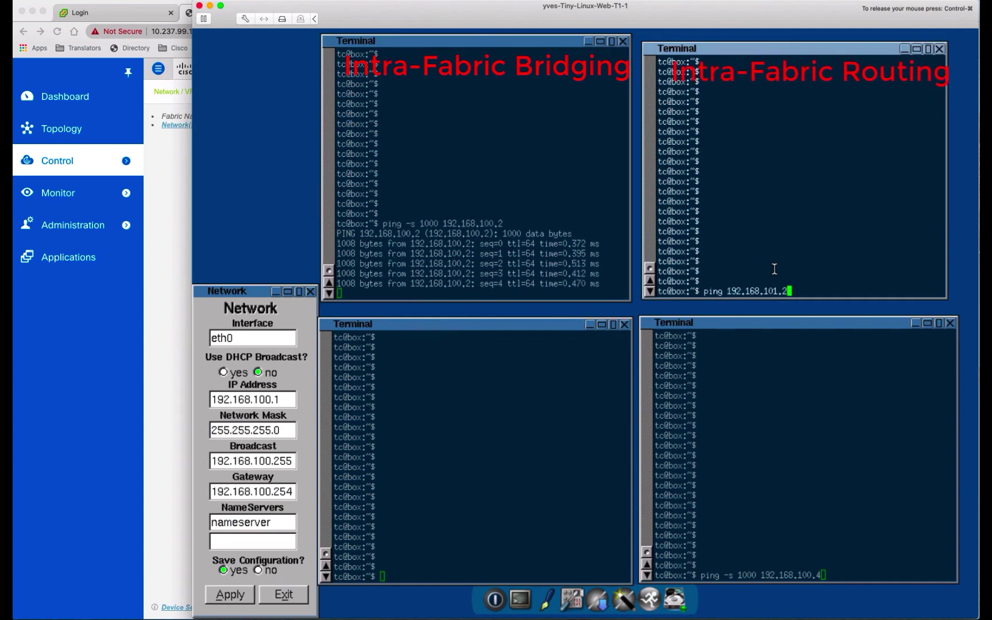
pyautogui.press('Return')
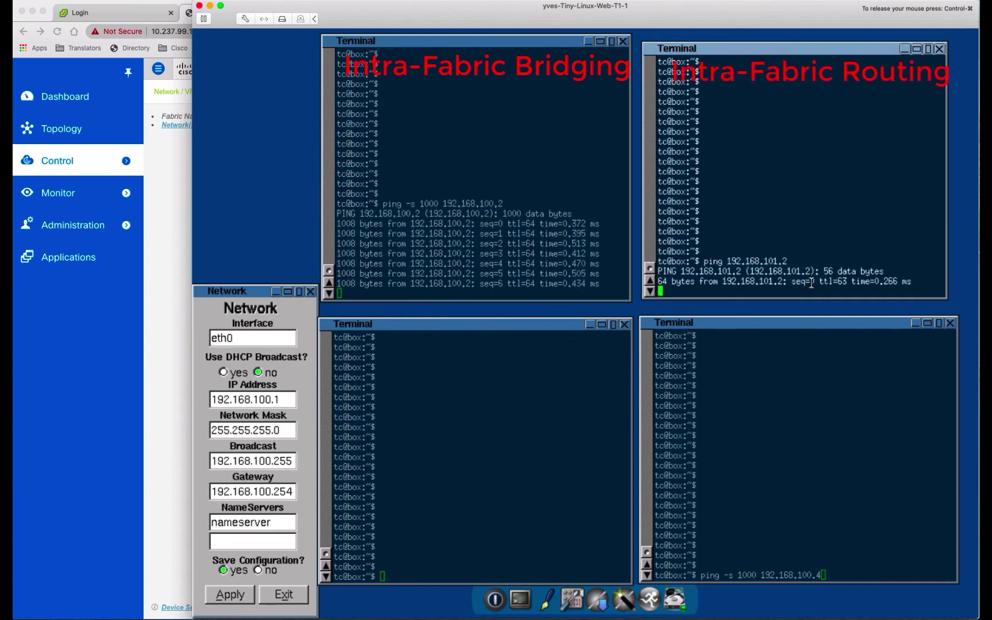
pyautogui.write('ping 192.168.100.66')
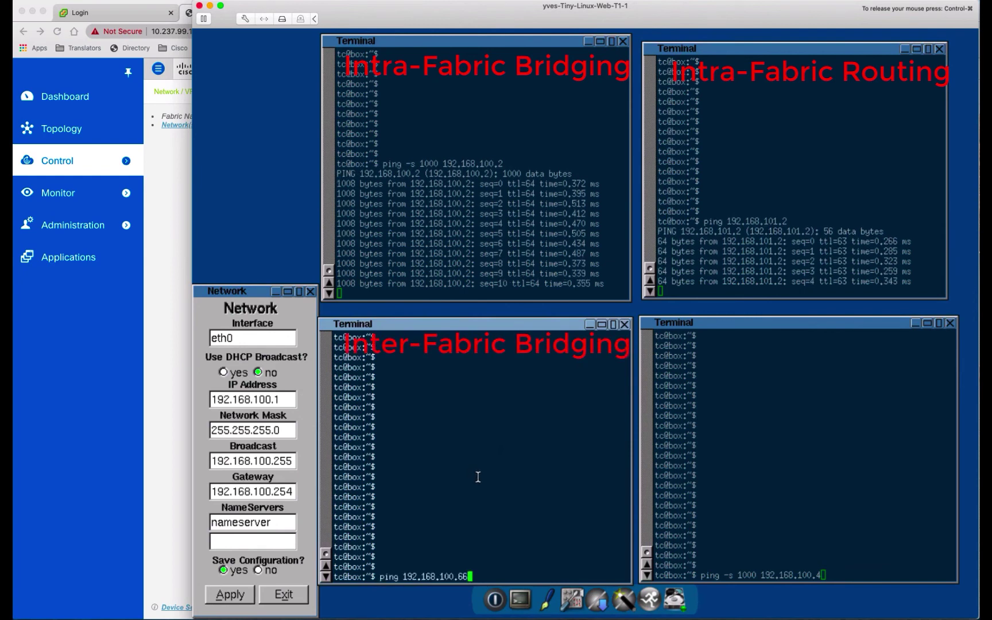
# Step: Start continuous pings to 192.168.100.66 and, after correcting the address, to 192.168.100.44
pyautogui.press('Return')
pyautogui.click(799, 504)
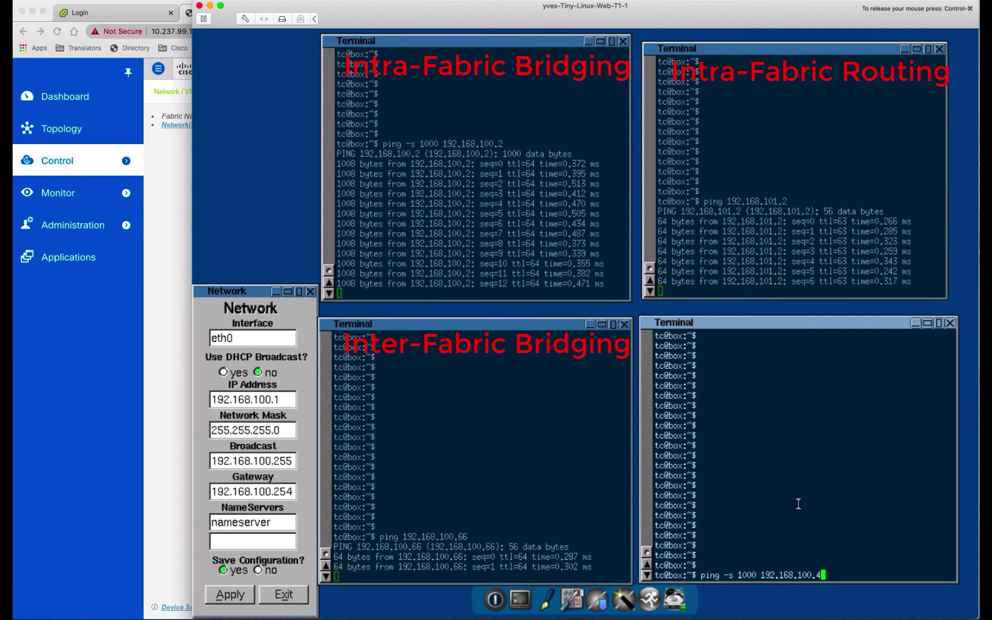
pyautogui.press('BackSpace')
pyautogui.press('BackSpace')
pyautogui.press('BackSpace')
pyautogui.write('1.3')
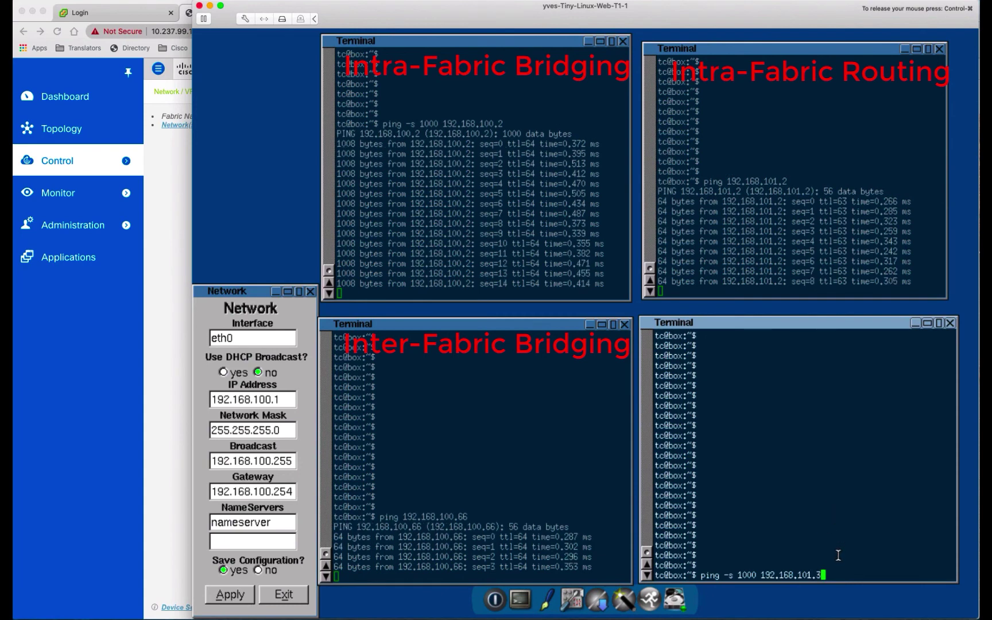
pyautogui.press('BackSpace')
pyautogui.press('BackSpace')
pyautogui.press('BackSpace')
pyautogui.write('0.4')
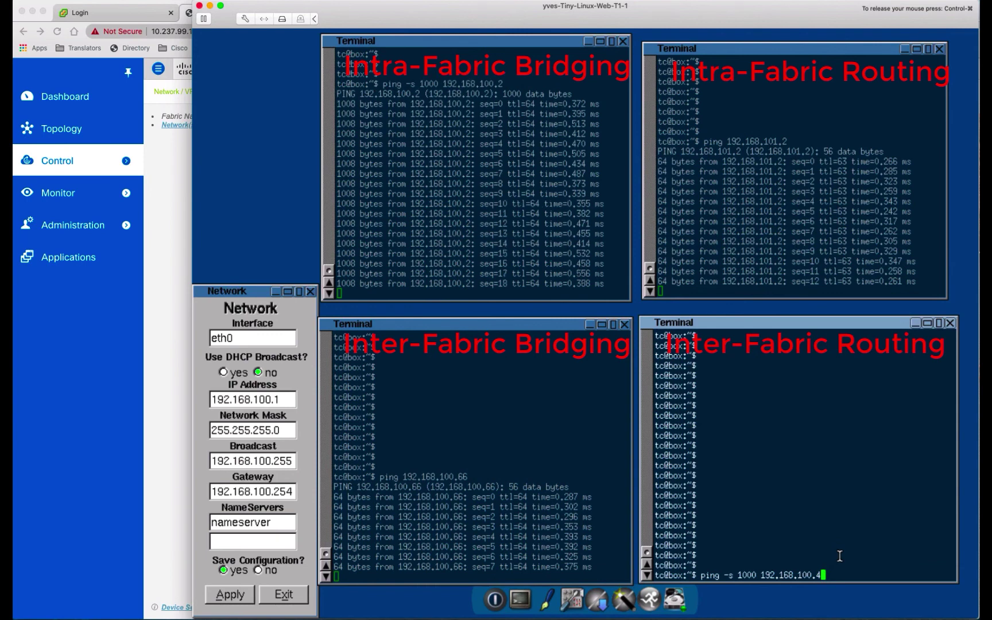
pyautogui.write('4')
pyautogui.press('Return')
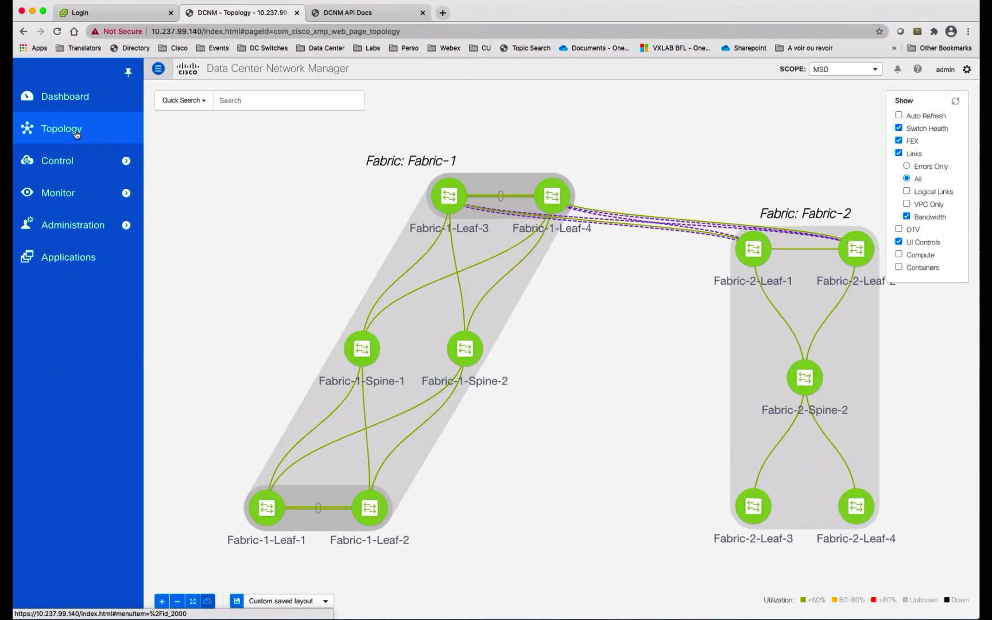
# Step: Move the Fabric-1-Leaf-3/Leaf-4 pair below the spines and save the custom topology layout
pyautogui.moveTo(508, 193); pyautogui.dragTo(520, 516)
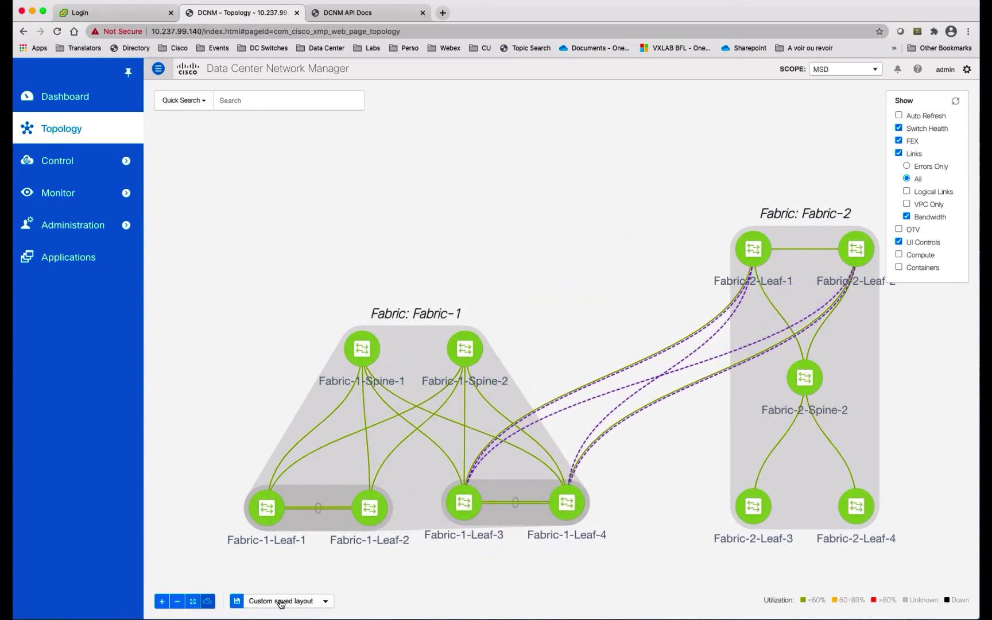
pyautogui.click(239, 601)
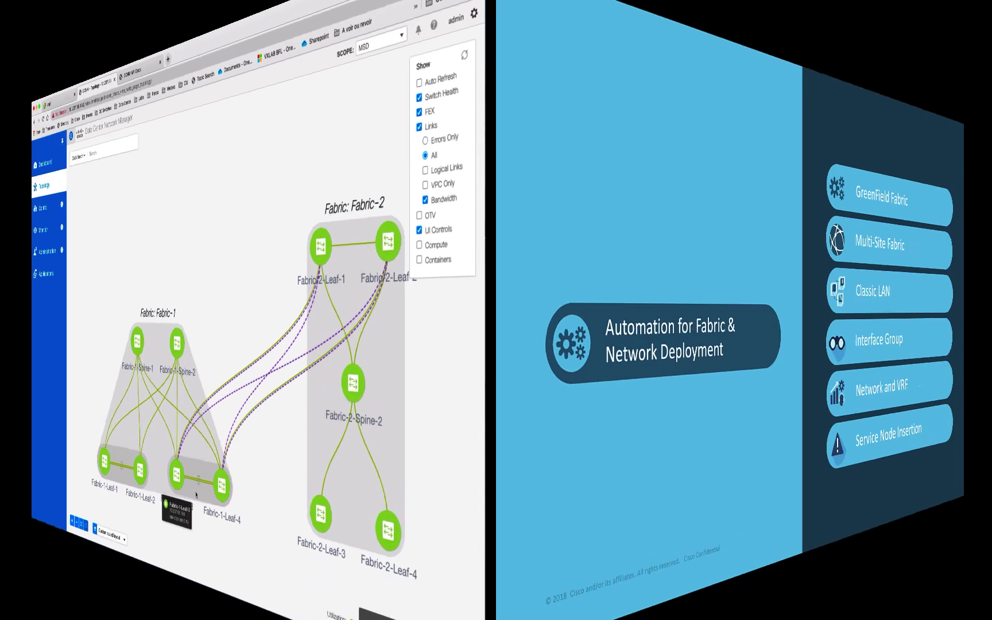